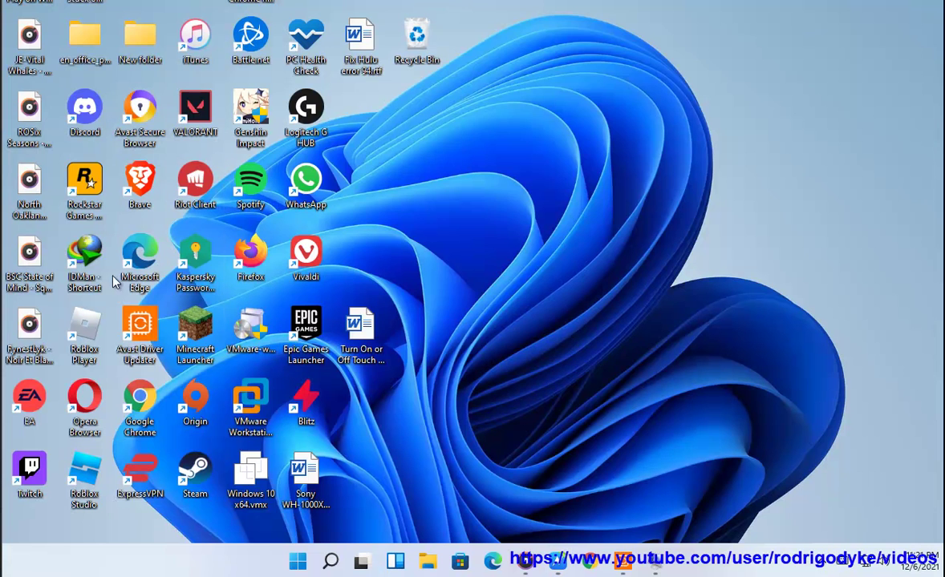
Step: Try to run Google Chrome as administrator from its desktop shortcut, and dismiss the permission request
right_click(145, 406)
left_click(256, 236)
left_click(353, 314)
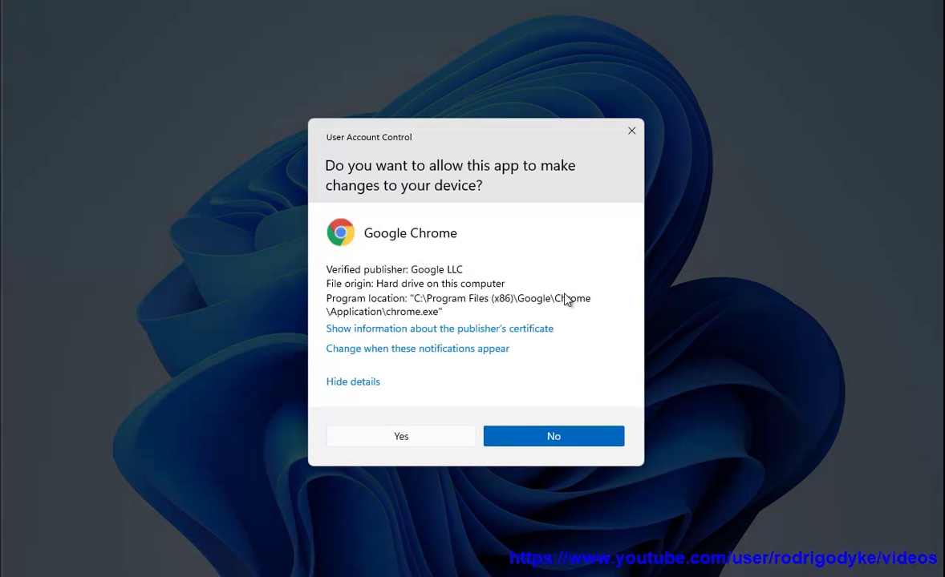
left_click(632, 132)
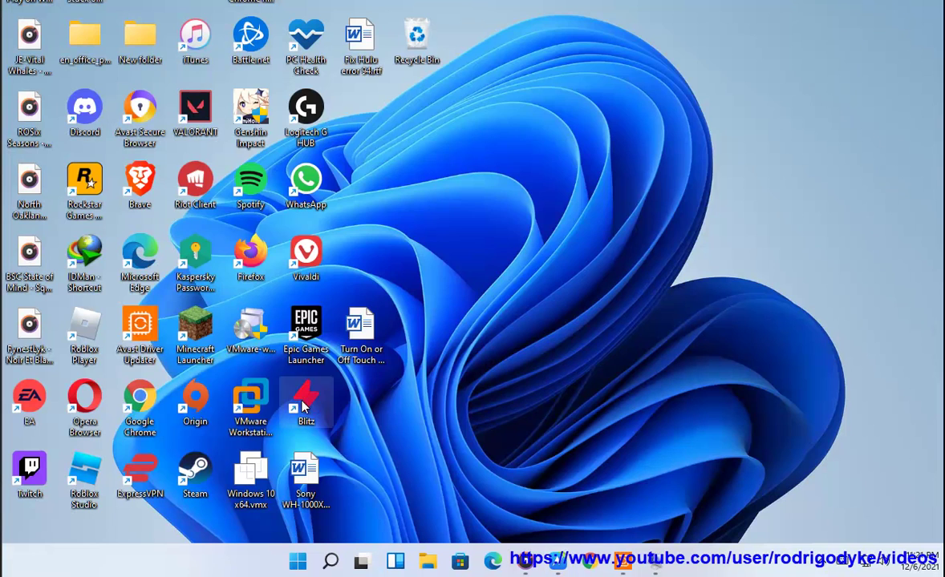
Step: Start the compatibility troubleshooter from the Google Chrome shortcut's compatibility properties, cancel it, and close the properties
right_click(155, 410)
left_click(233, 330)
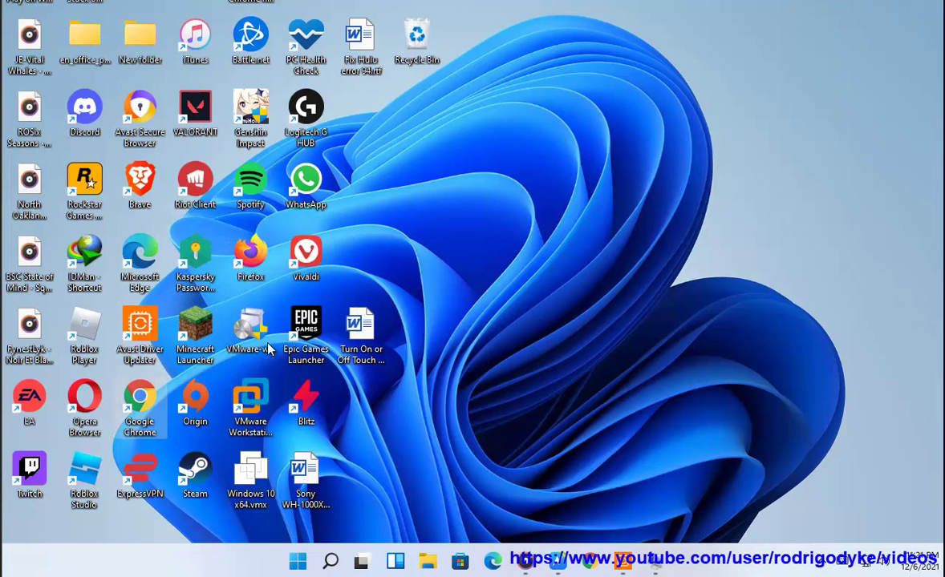
left_click(352, 168)
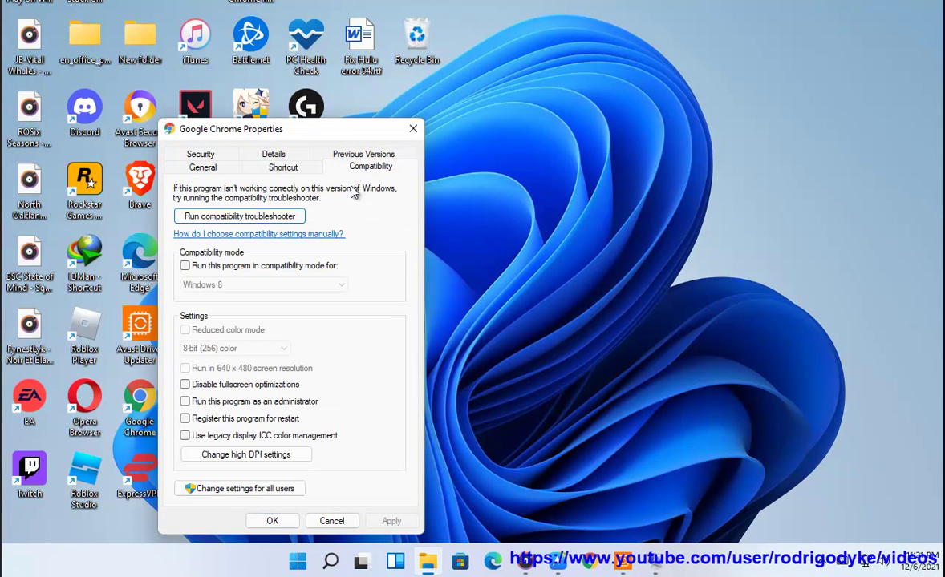
left_click(243, 216)
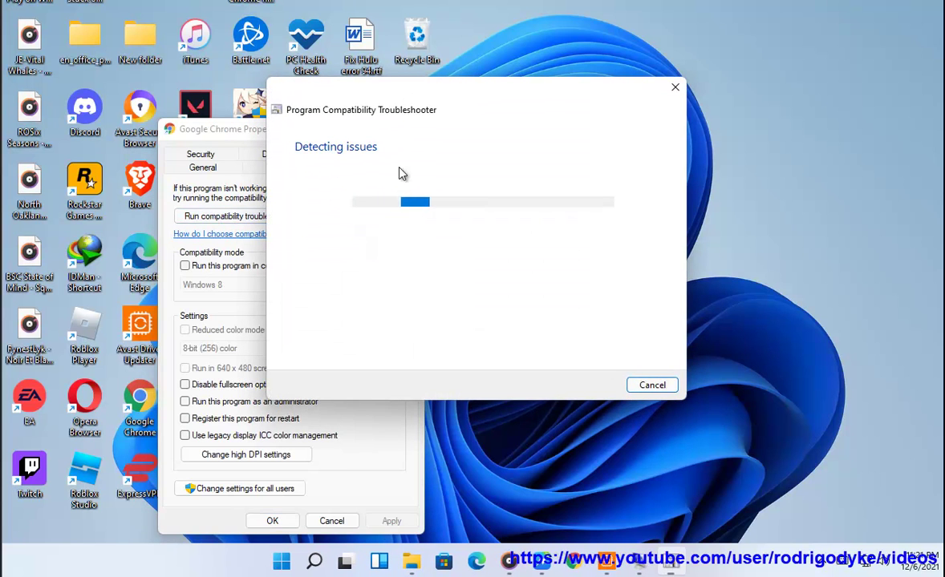
left_click(648, 386)
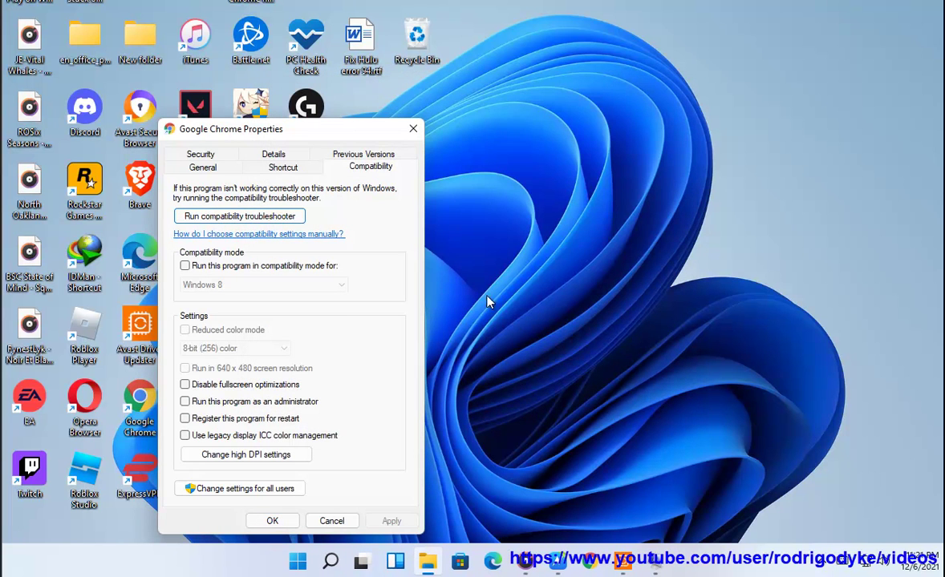
left_click(413, 130)
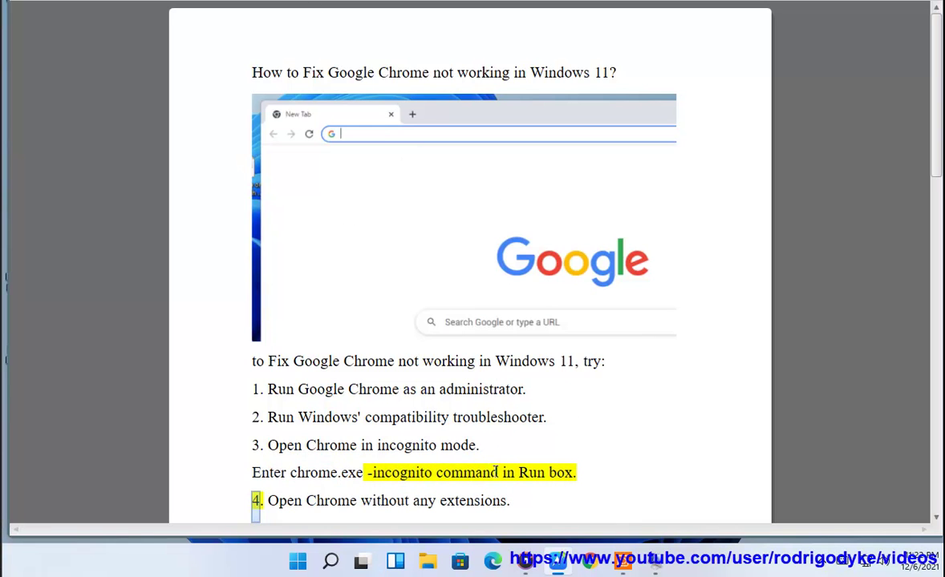
Step: Copy the command chrome.exe -incognito from the document and execute it in the Run dialog
left_click_drag(434, 475, 300, 474)
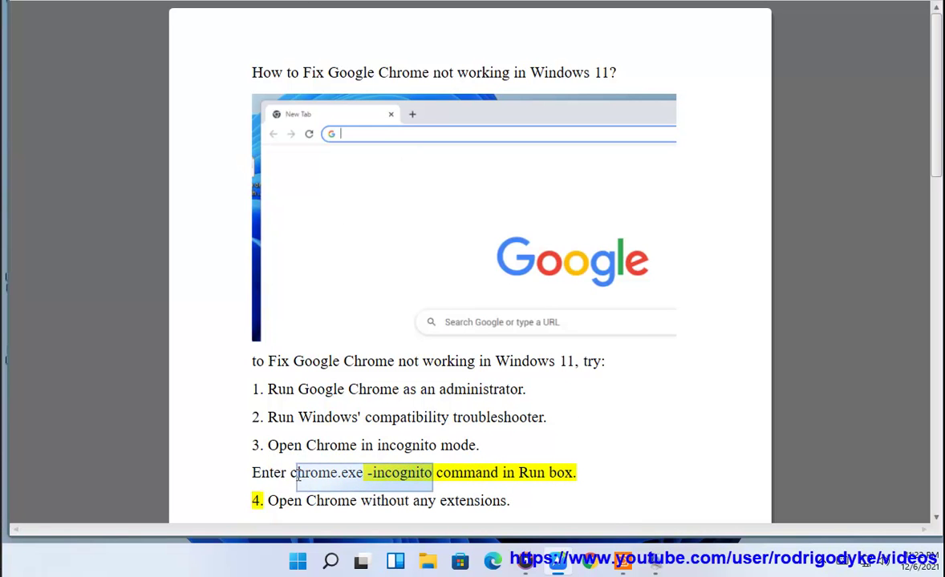
key("ctrl+c")
key("super+r")
key("ctrl+v")
key("ctrl+a")
left_click(110, 517)
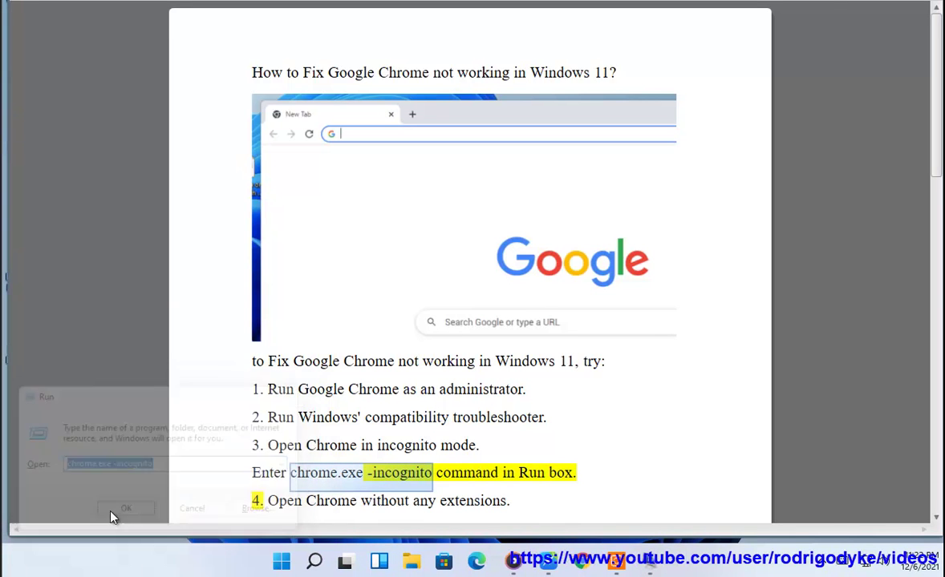
Step: Search Google for "TEST" in the incognito window and look through the results
left_click_drag(248, 276, 430, 276)
left_click(227, 56)
type("TEST")
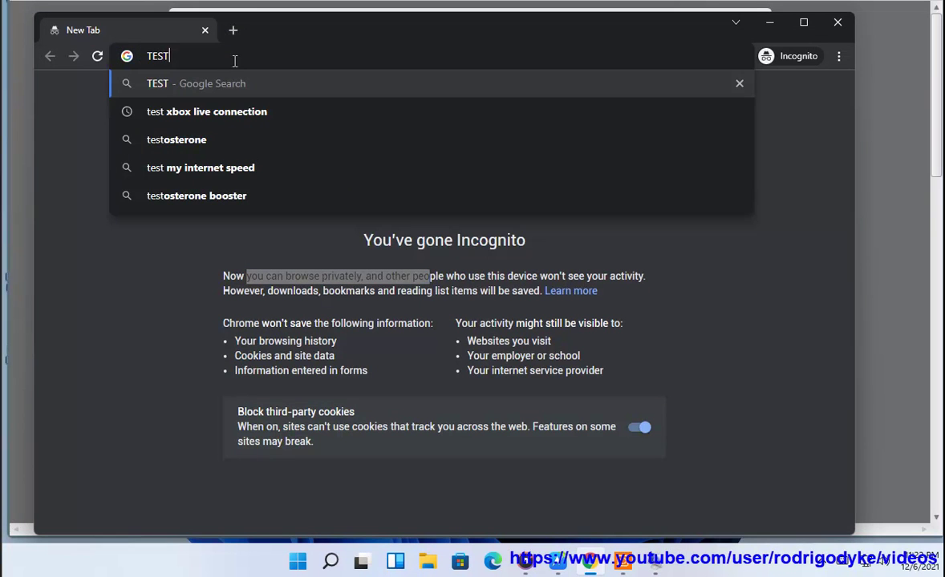
key("Return")
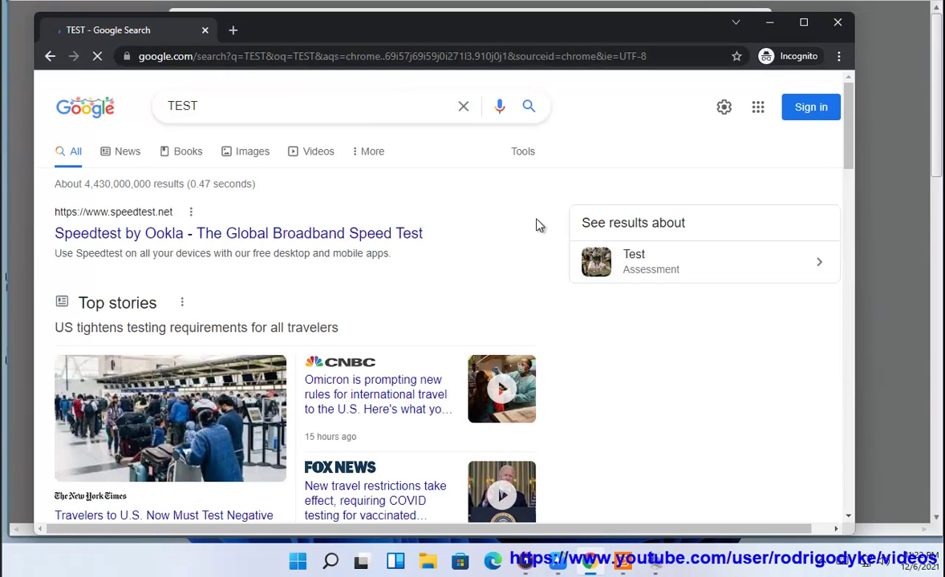
scroll(517, 219, "down", 7)
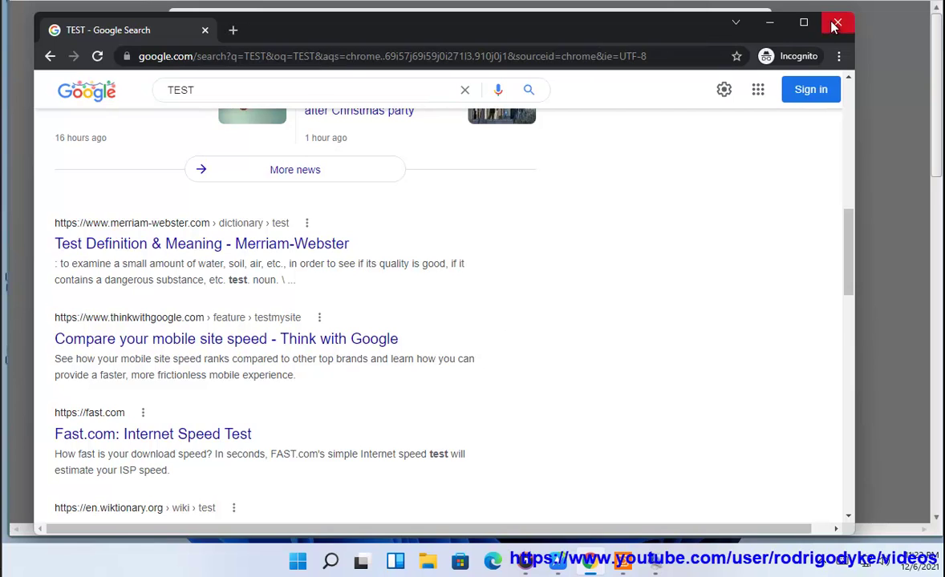
left_click(770, 22)
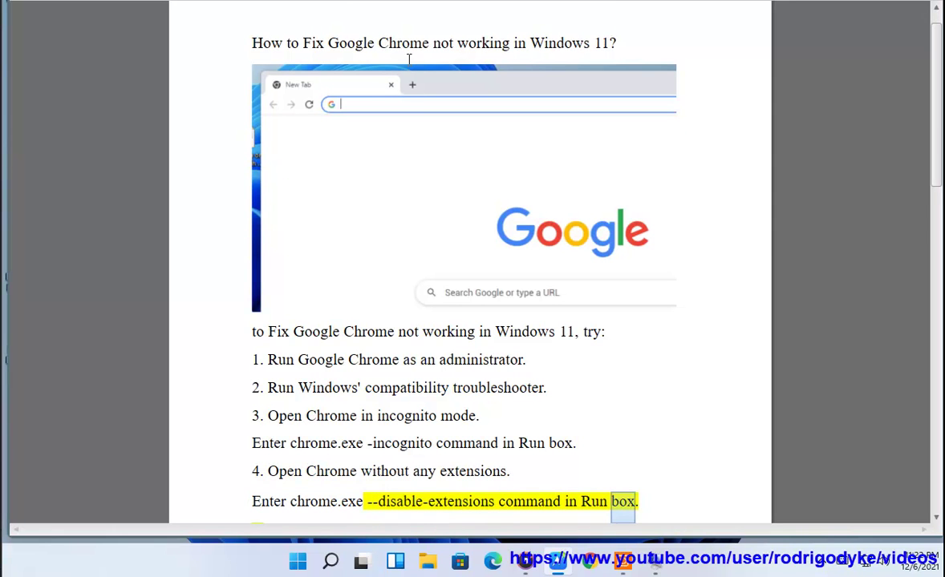
Step: Launch Chrome without extensions by executing the document's command chrome.exe --disable-extensions in the Run dialog, and close the browser window
left_click_drag(495, 477, 292, 473)
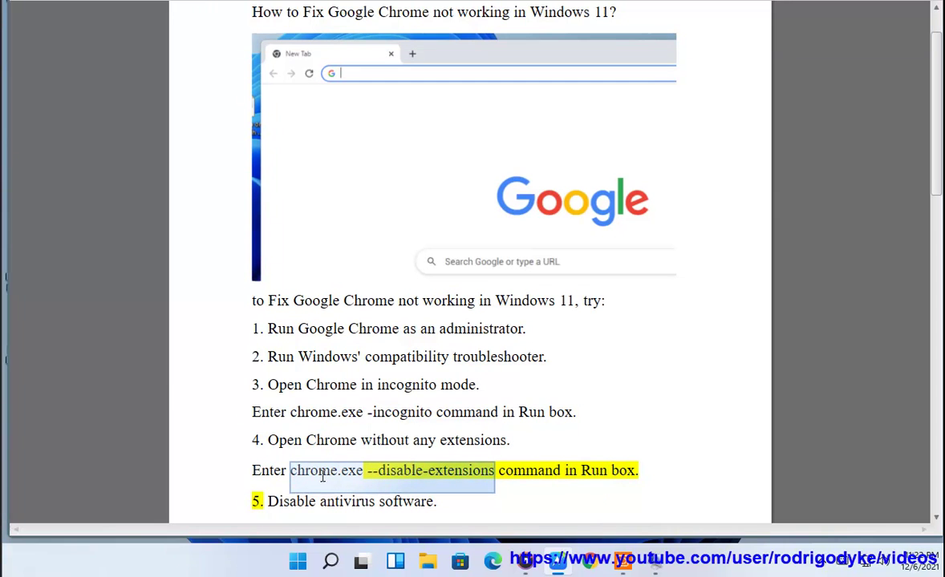
key("super+r")
key("ctrl+v")
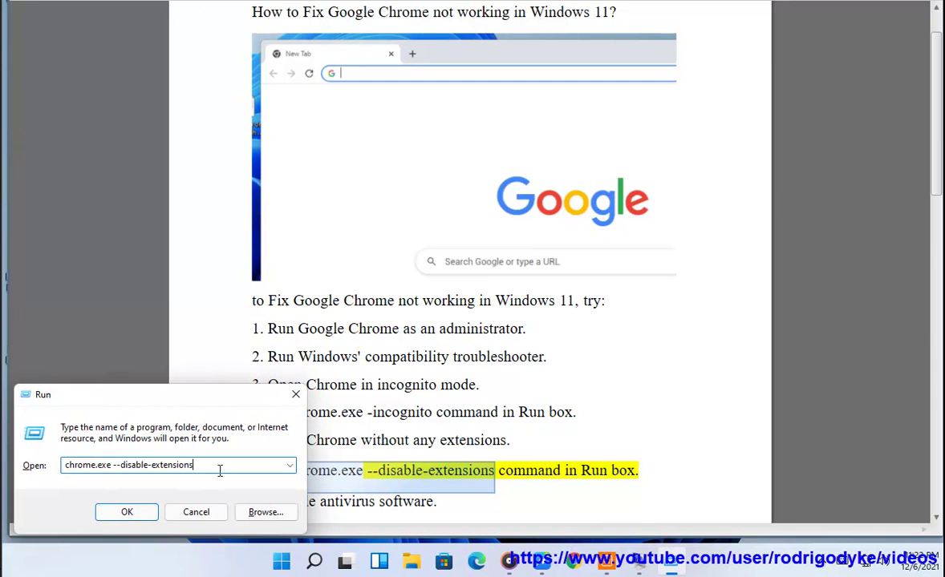
left_click(126, 513)
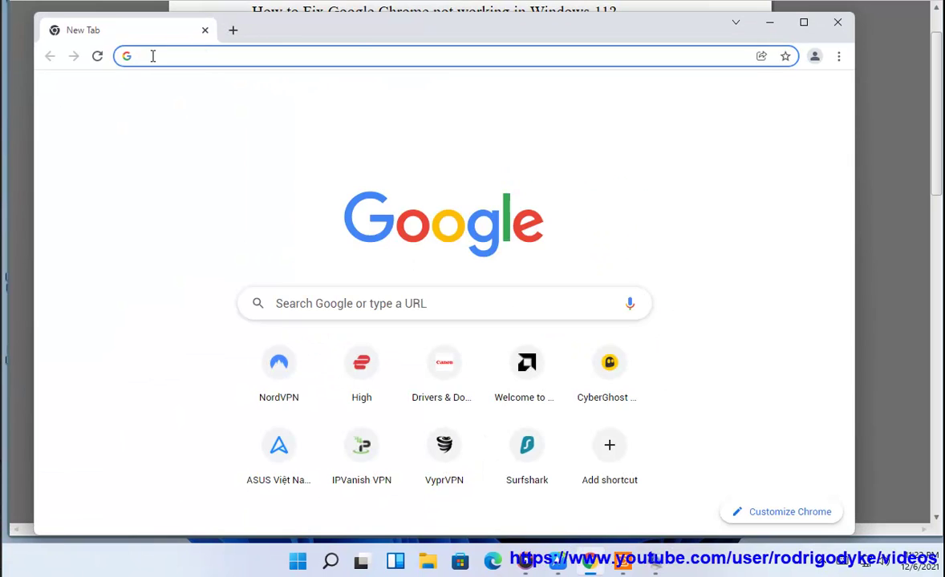
left_click(838, 23)
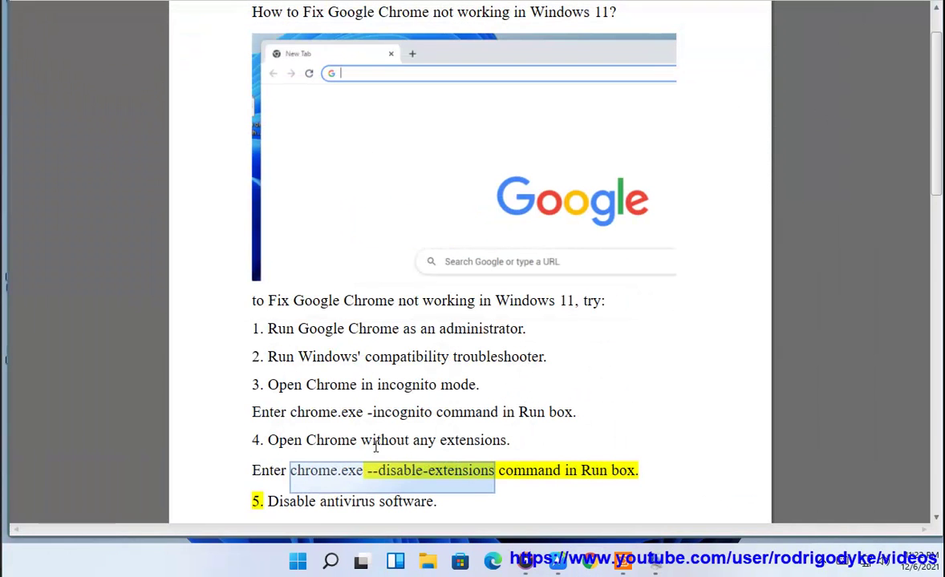
left_click(421, 440)
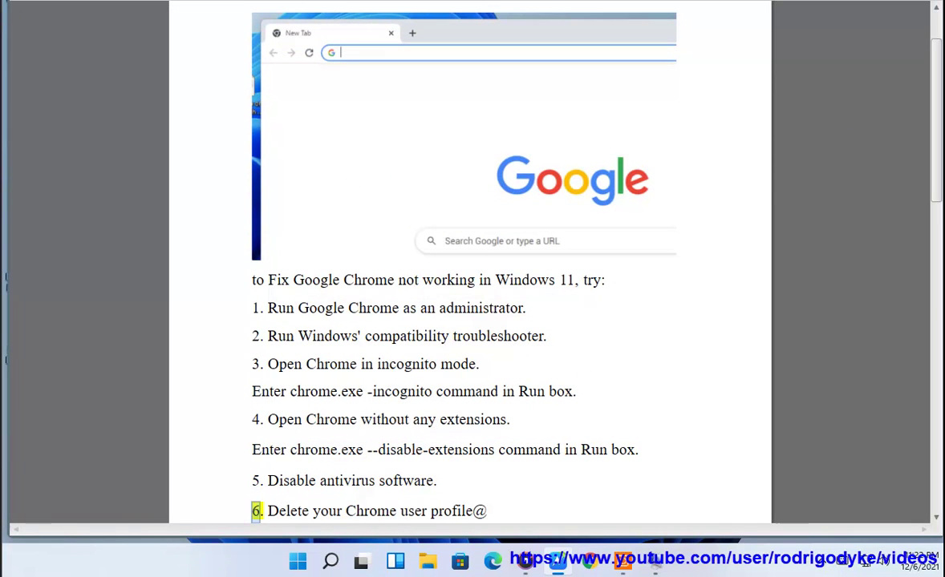
Step: Try to turn off Real-time protection in the Windows Security virus and threat protection settings, and dismiss the permission request
left_click(297, 561)
left_click(652, 140)
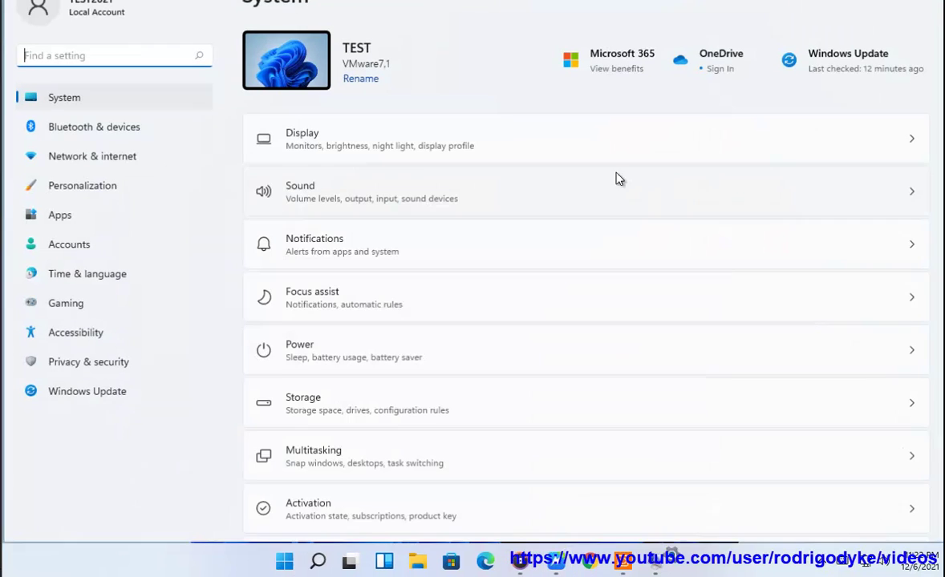
left_click(173, 362)
left_click(494, 80)
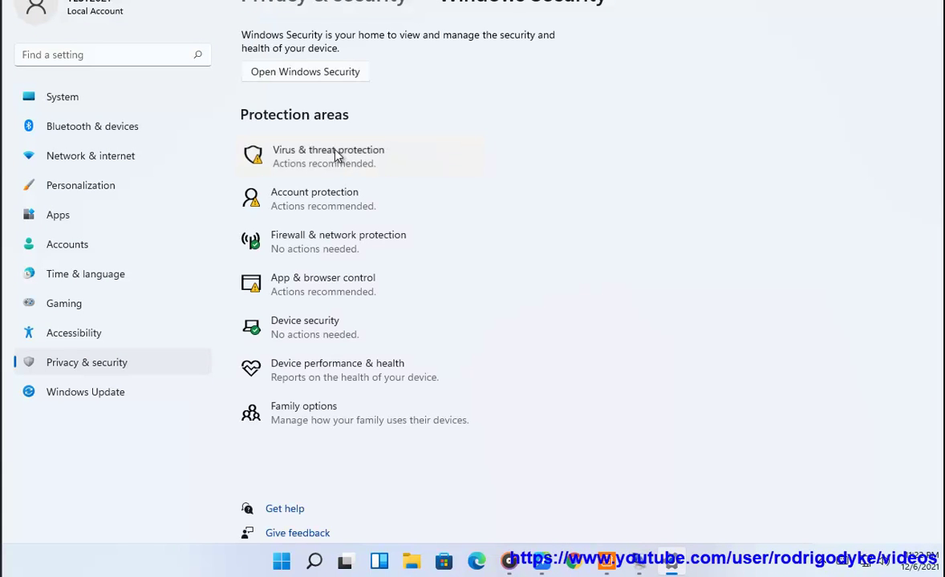
left_click(336, 151)
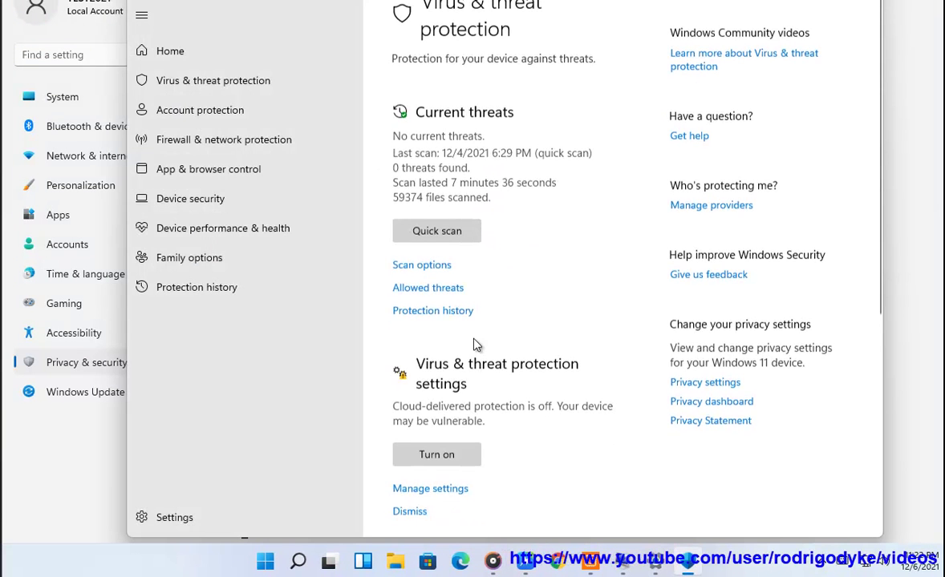
left_click(430, 489)
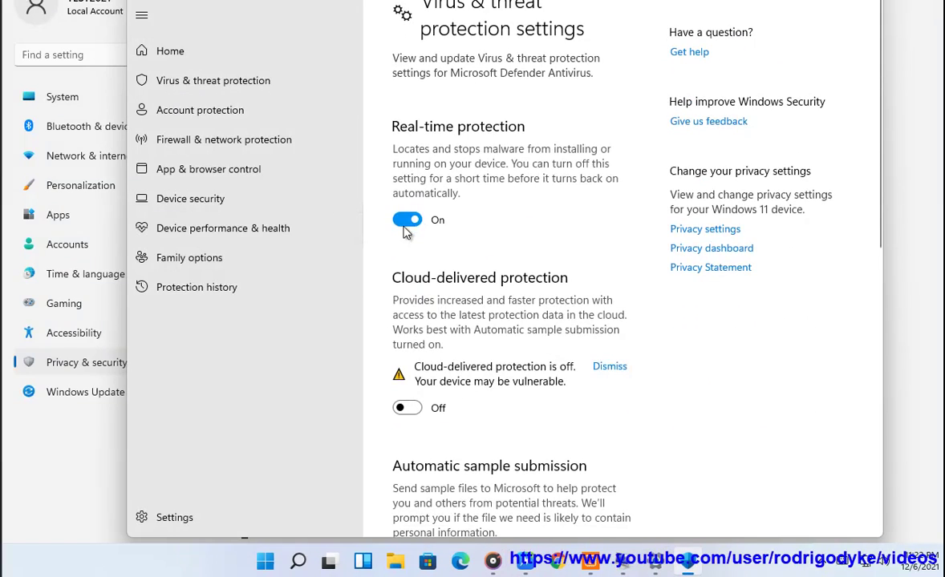
left_click(402, 219)
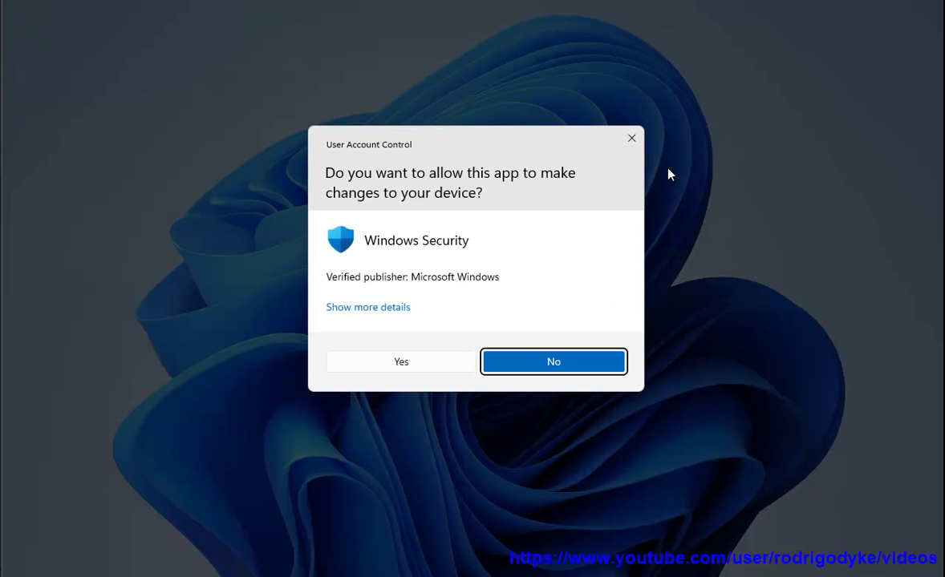
left_click(632, 141)
left_click(734, 7)
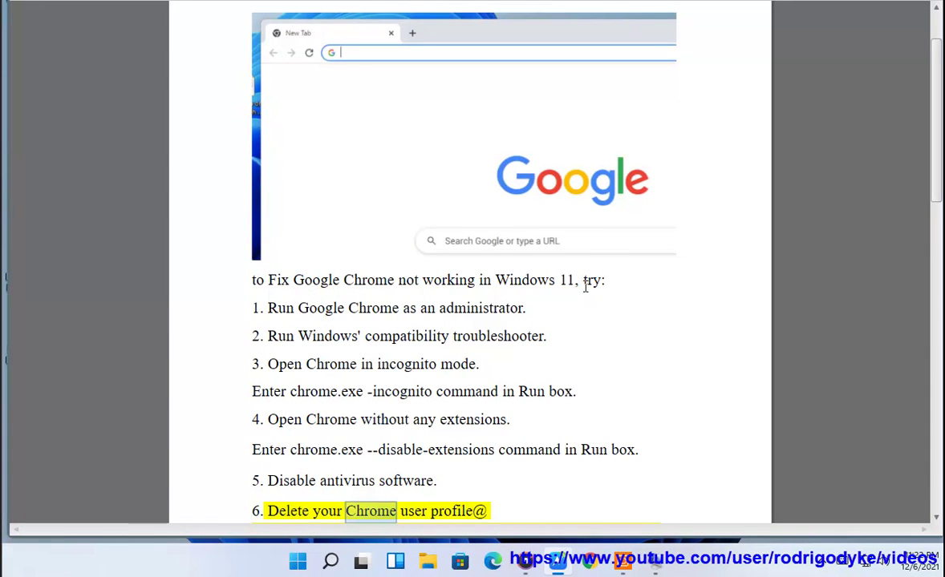
Step: Open the folder %USERPROFILE%\AppData\Local\Google\Chrome\User Data in File Explorer and select its Default folder
scroll(585, 294, "down", 2)
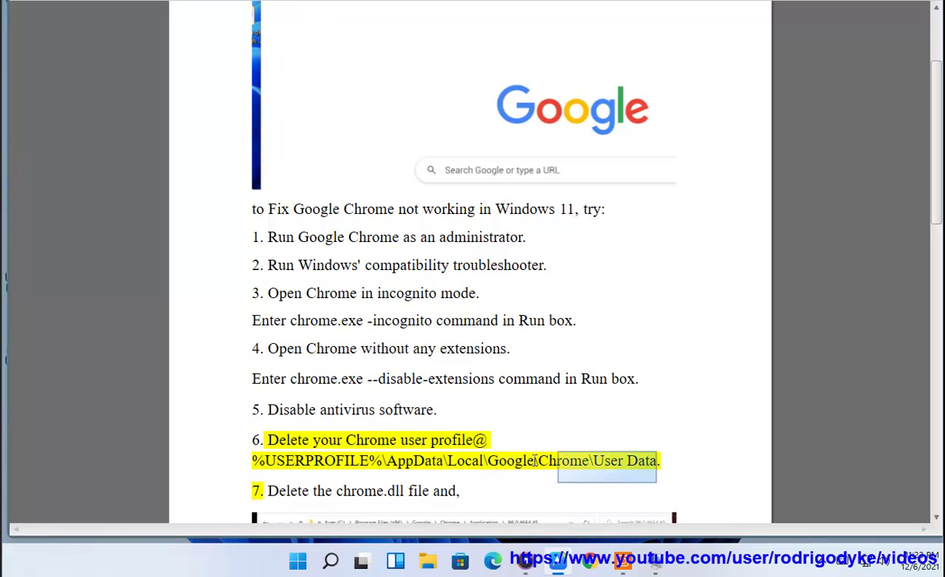
left_click(428, 561)
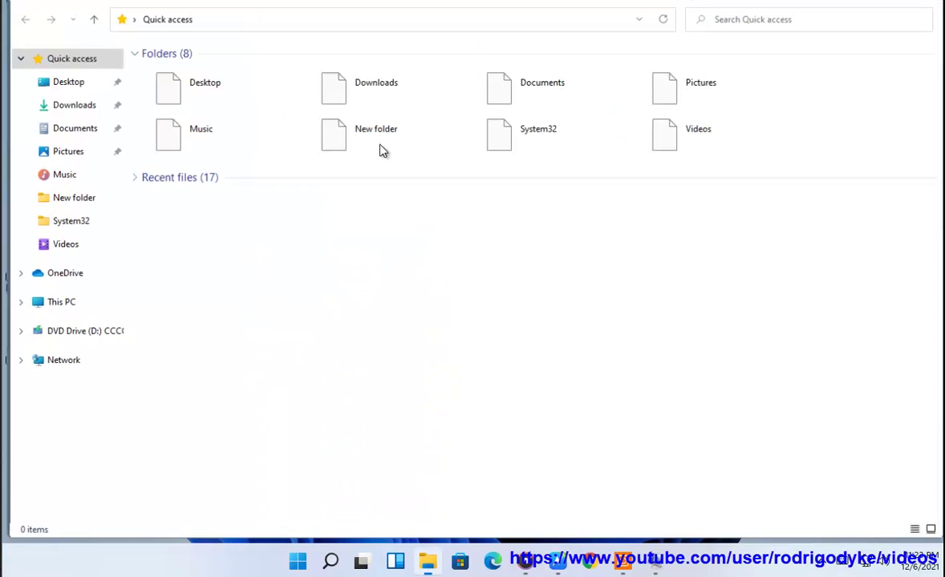
left_click(308, 19)
type("%USERPROFILE%\\AppData\\Local\\Google\\Chrome\\User Data")
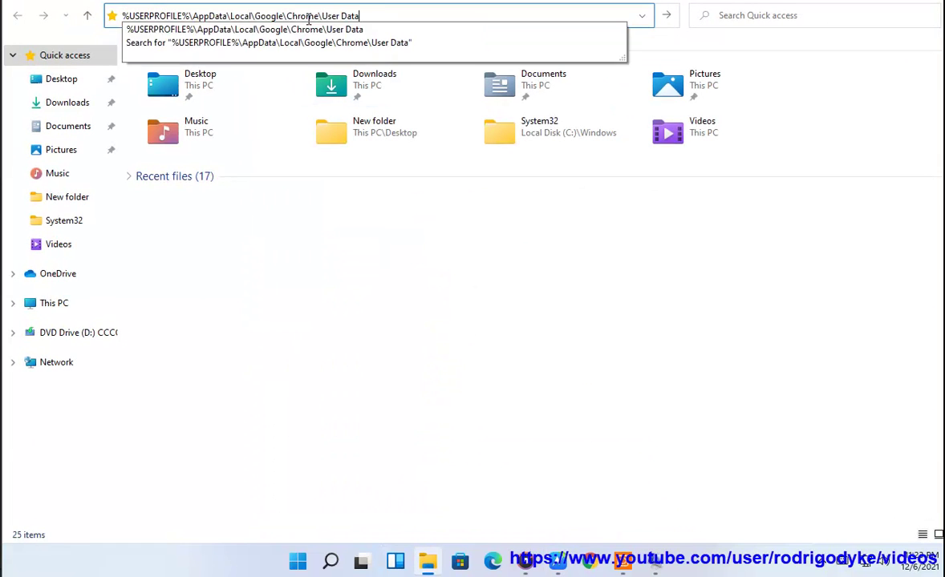
key("Return")
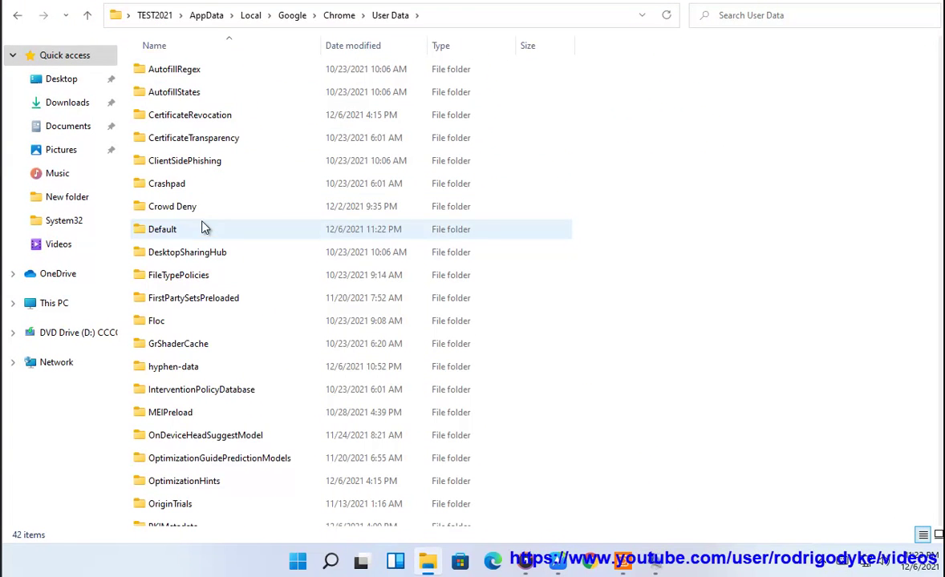
left_click(187, 233)
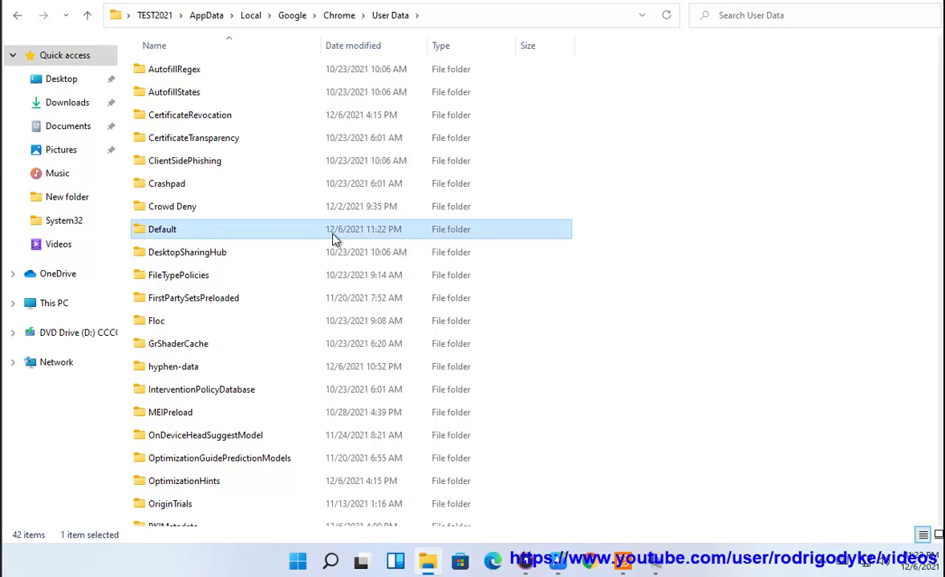
Step: Check the profile deletion instruction in the document, and look through the contents of the User Data and Default folders
left_click(568, 564)
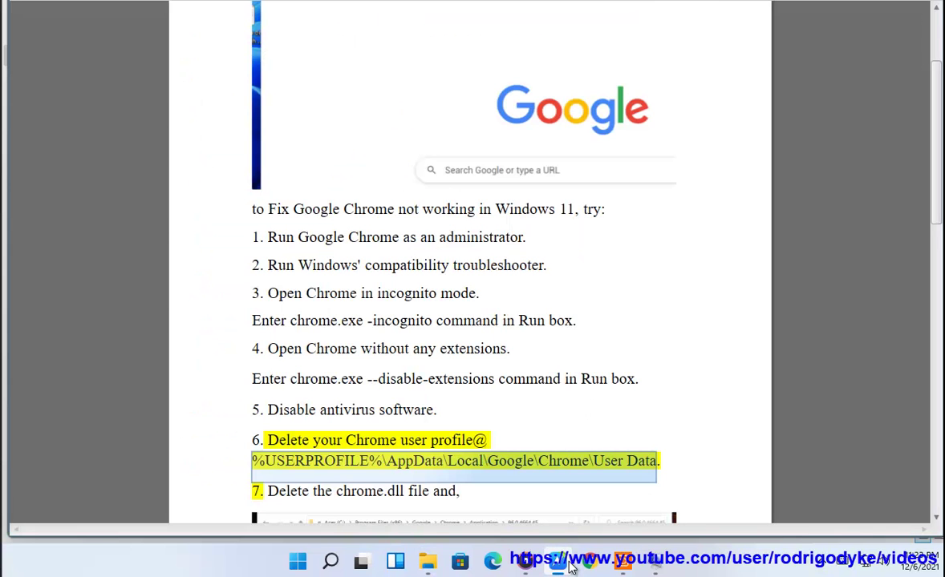
left_click(571, 566)
scroll(240, 257, "down", 7)
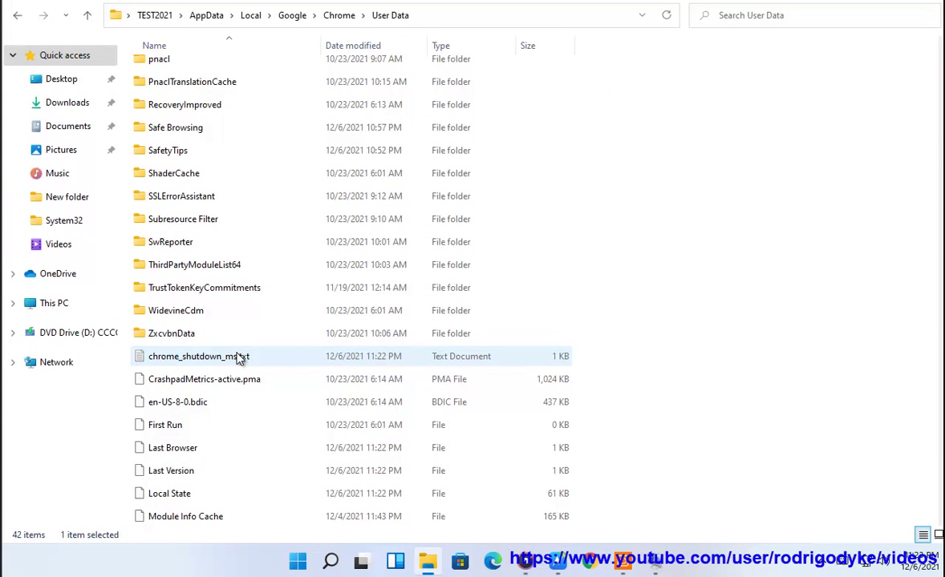
scroll(239, 356, "up", 7)
double_click(225, 202)
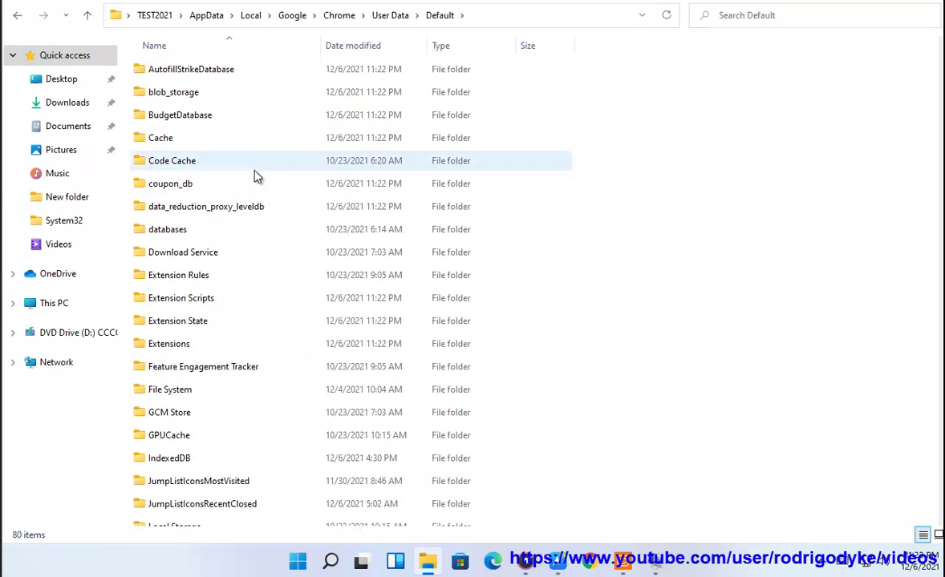
left_click(390, 15)
scroll(329, 309, "down", 4)
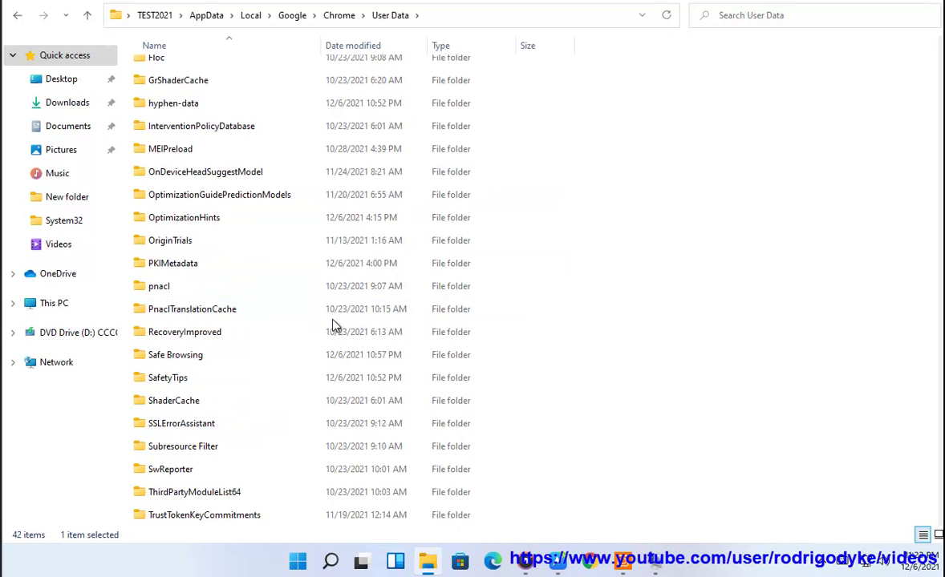
scroll(333, 324, "down", 4)
scroll(332, 331, "up", 8)
Step: Open the Default profile folder, select all its contents and show their delete option without using it, and return to the desktop
double_click(215, 231)
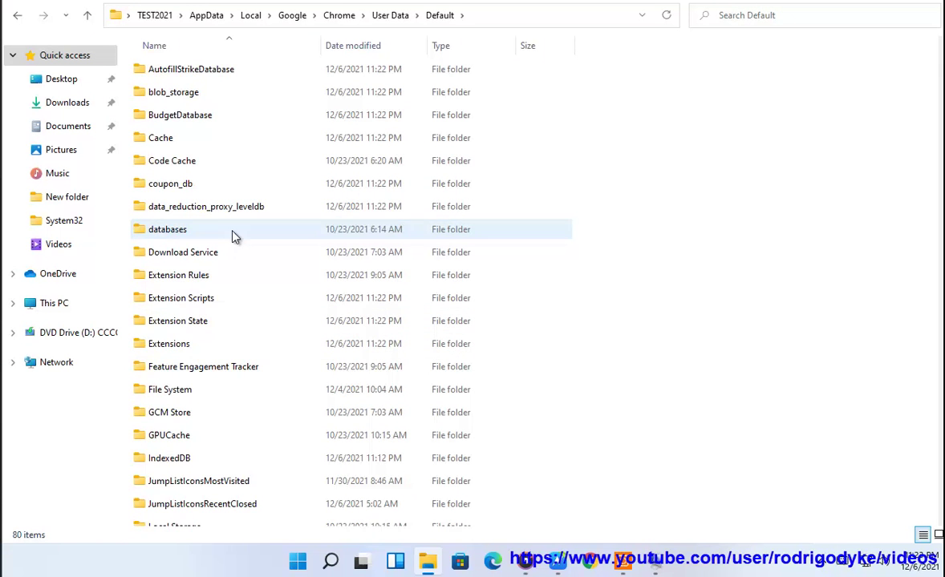
left_click(226, 231)
scroll(305, 267, "down", 10)
key("ctrl+a")
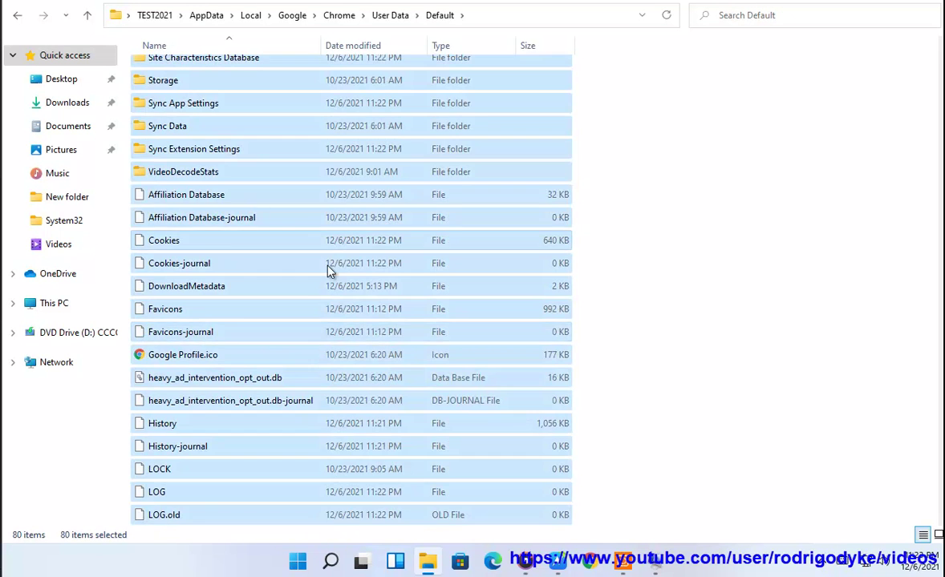
scroll(341, 303, "up", 10)
right_click(273, 210)
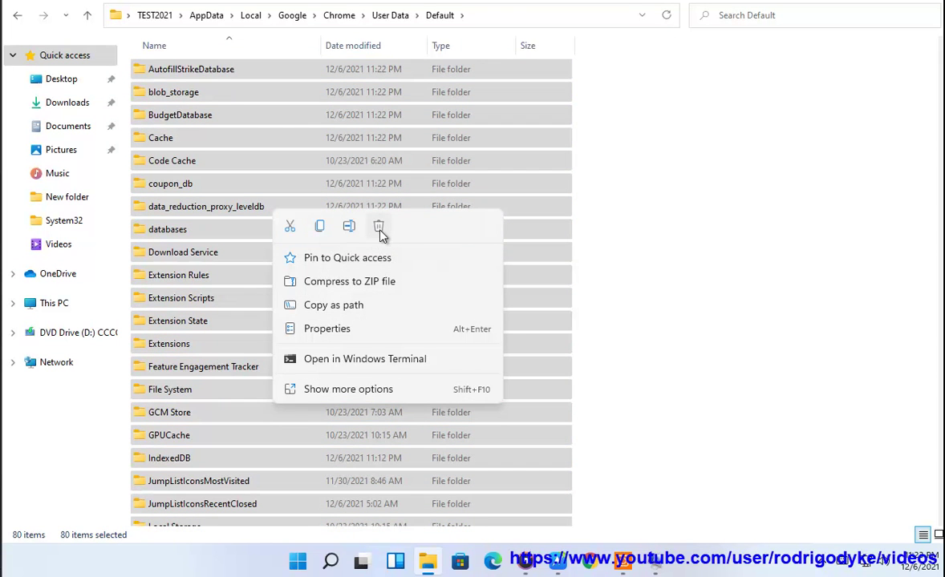
left_click(781, 281)
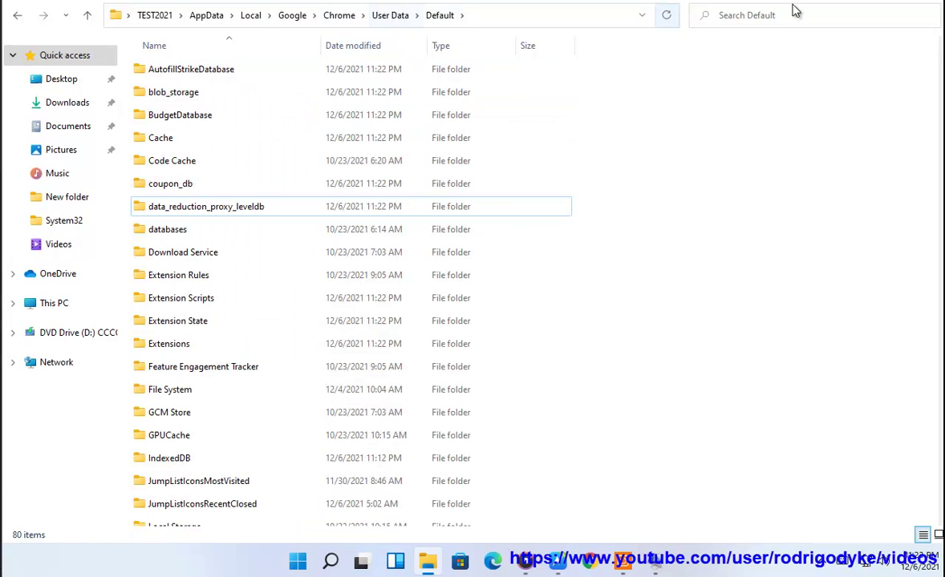
key("super+d")
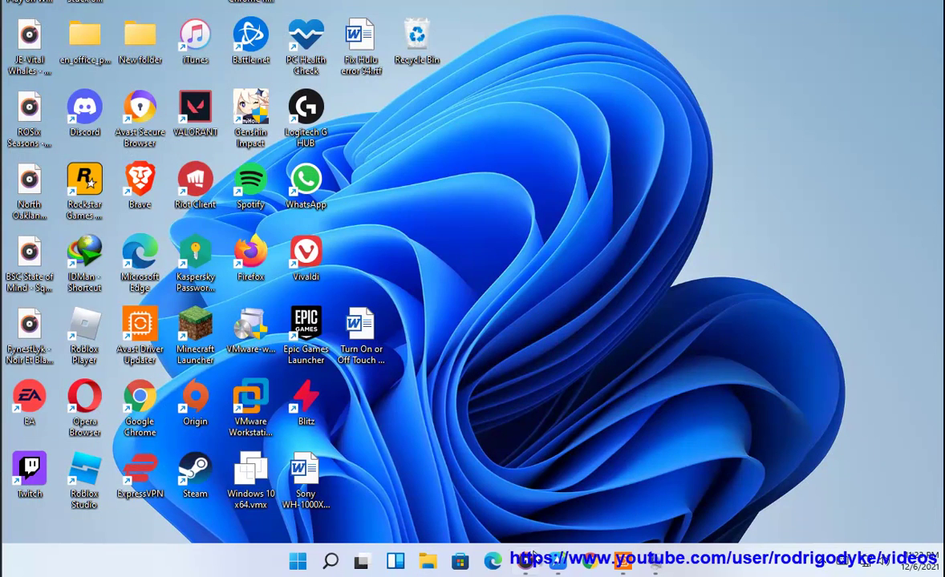
Step: Read item 7 in the fix document and highlight the chrome.dll file name in its deletion instruction
left_click(528, 559)
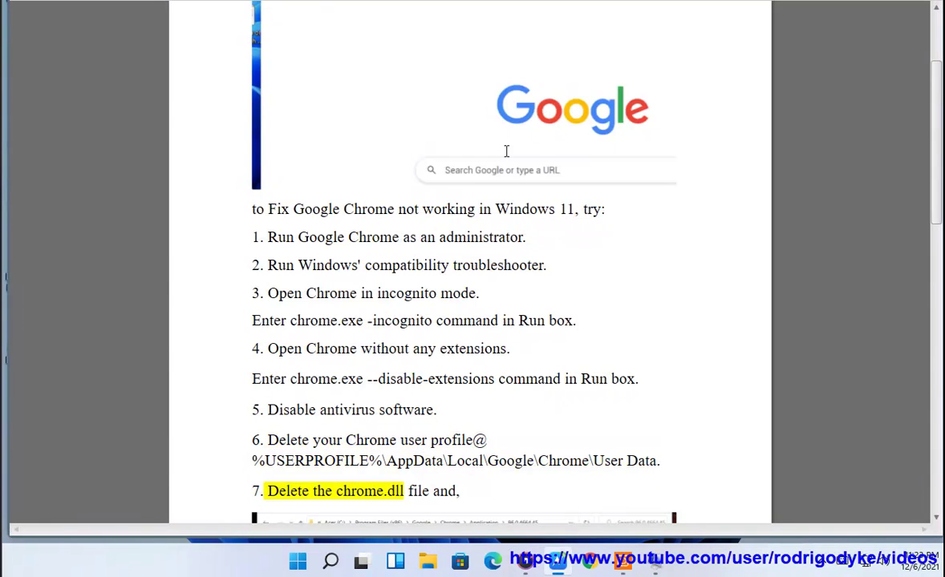
scroll(543, 272, "down", 3)
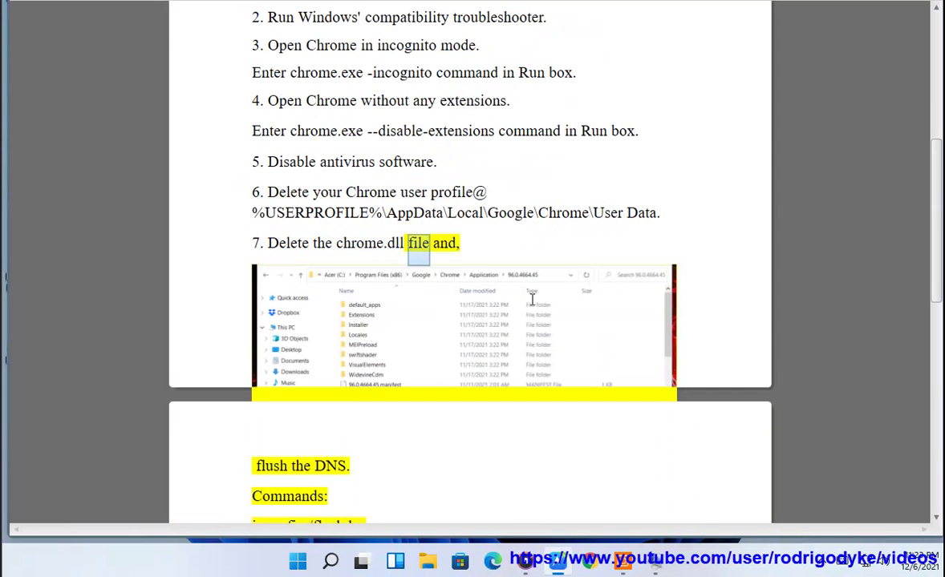
scroll(418, 217, "down", 1)
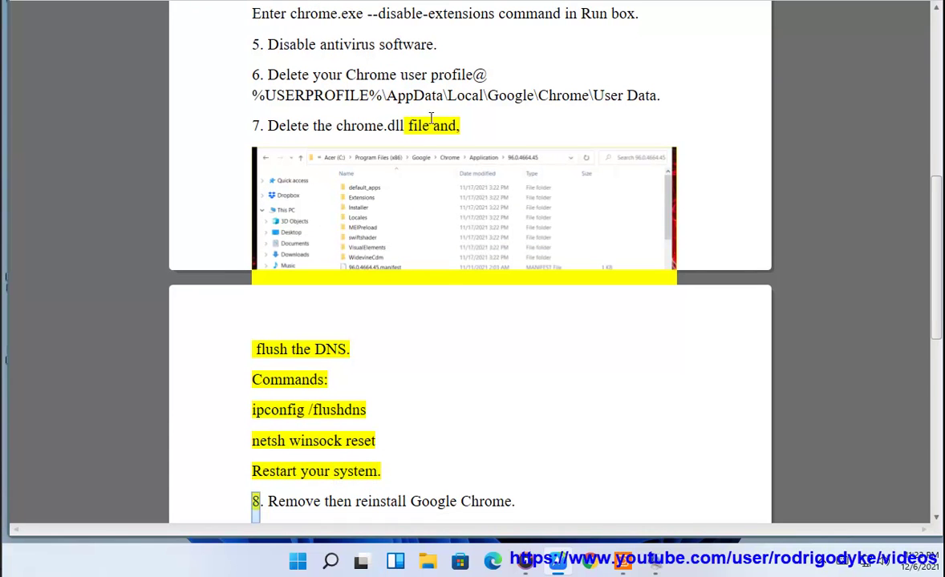
left_click_drag(340, 130, 417, 127)
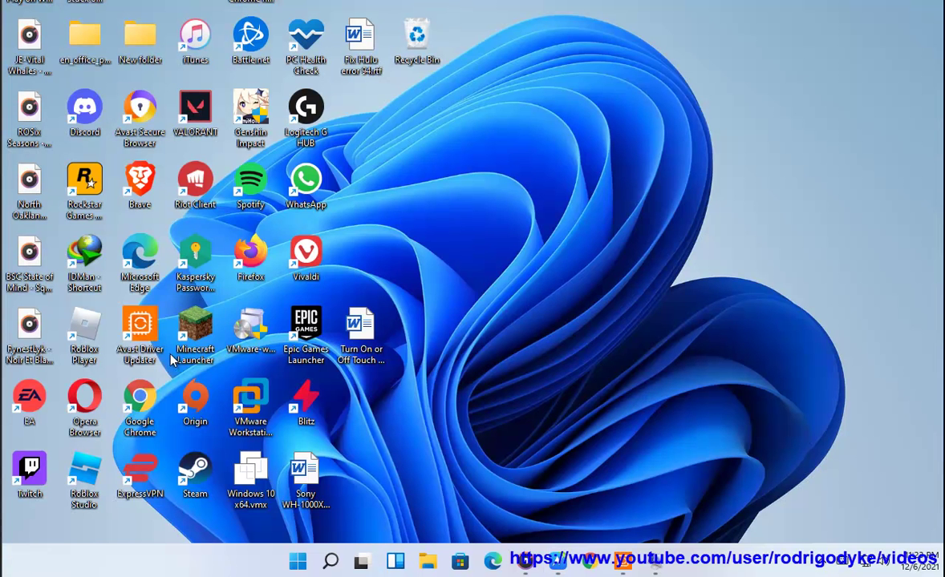
Step: Open the Google Chrome shortcut's file location, trace the path up to Program Files (x86), and reopen its Google folder
right_click(137, 393)
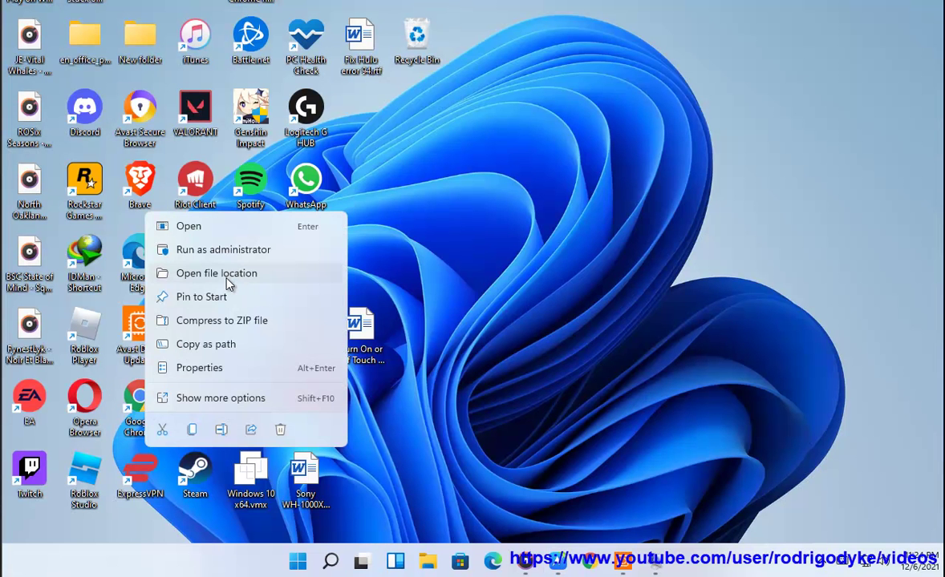
left_click(226, 279)
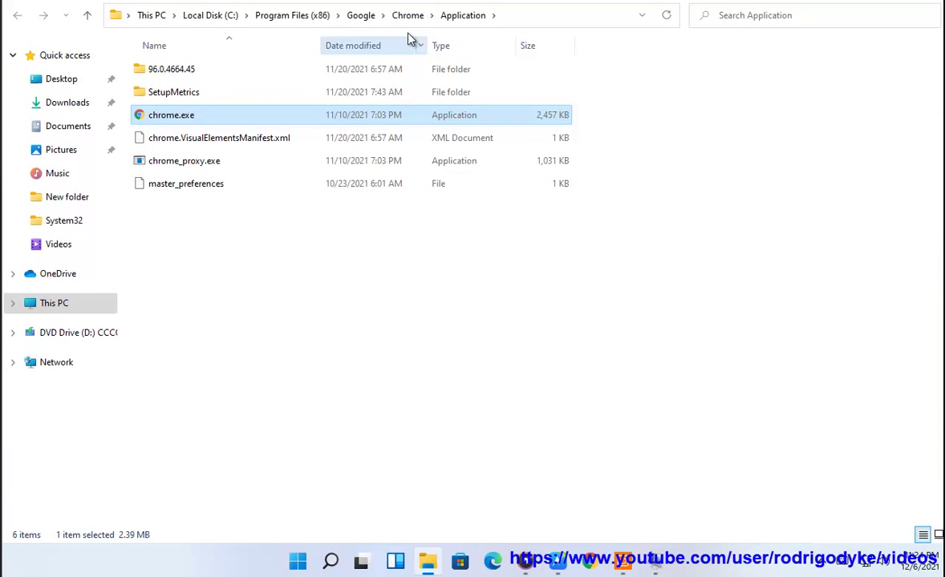
left_click(409, 16)
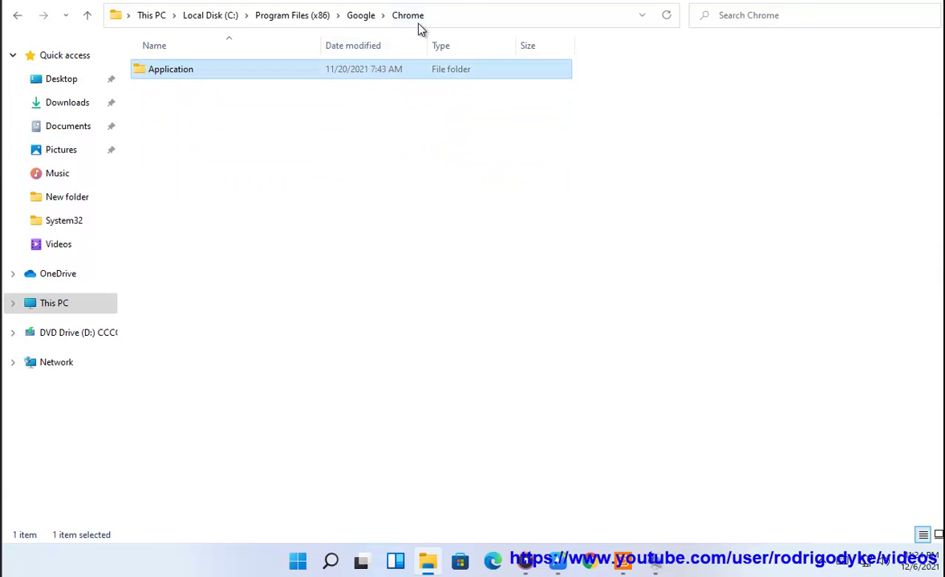
left_click(361, 17)
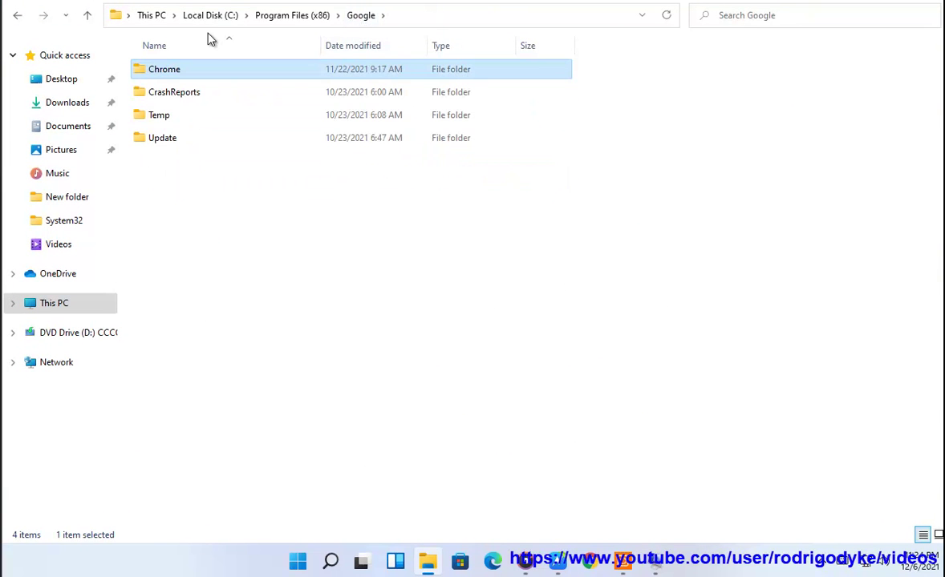
left_click(292, 15)
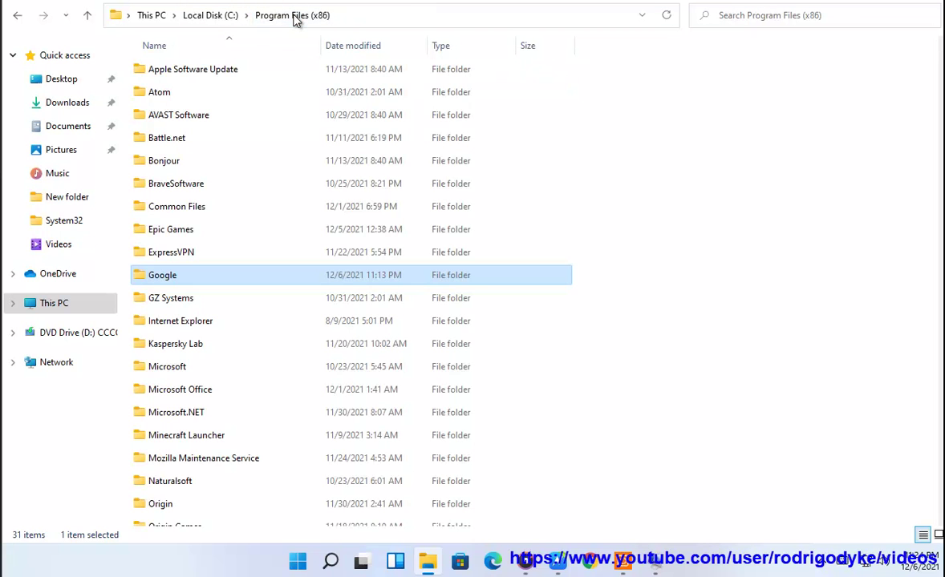
double_click(177, 277)
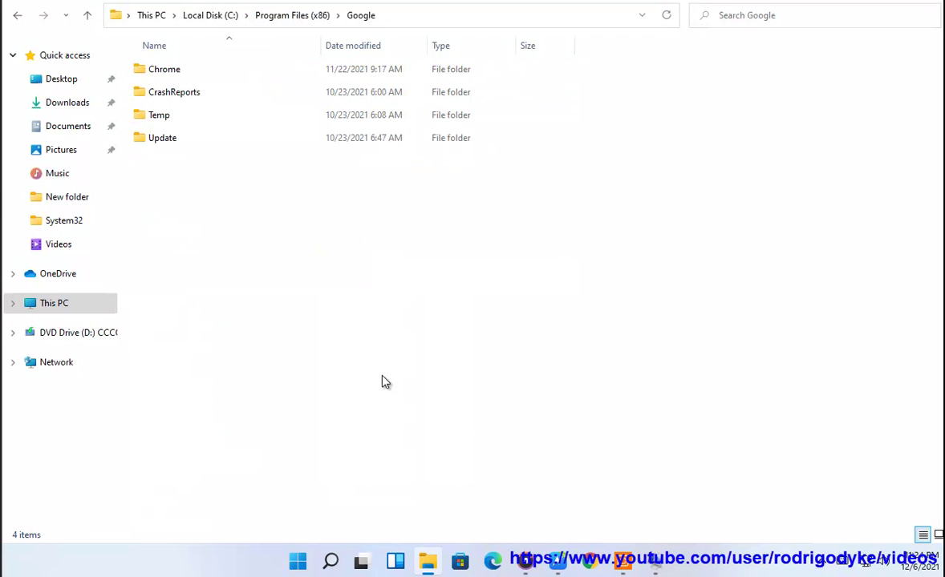
Step: Check the document's folder path and open the Chrome\Application\96.0.4664.45 folder inside Google
left_click(565, 563)
left_click(566, 564)
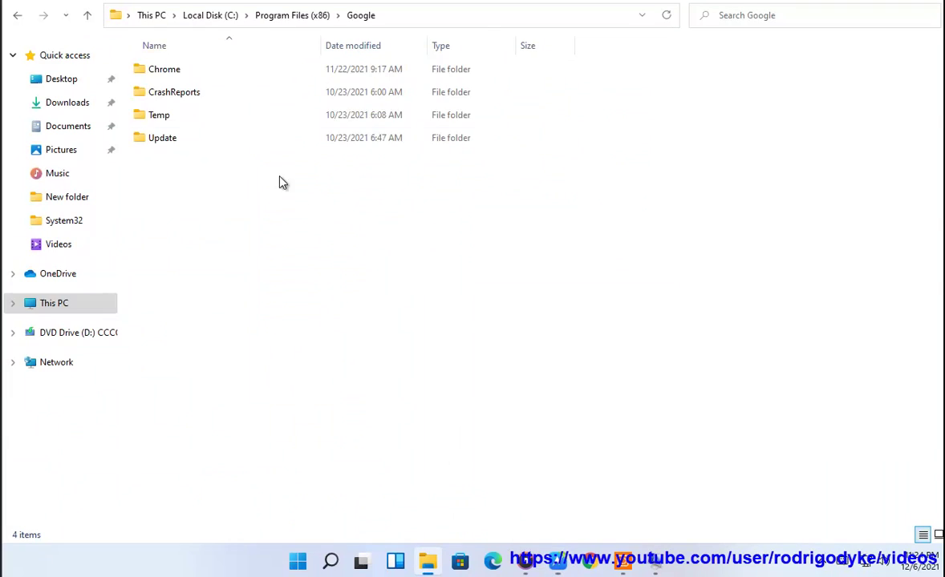
left_click(192, 72)
double_click(193, 72)
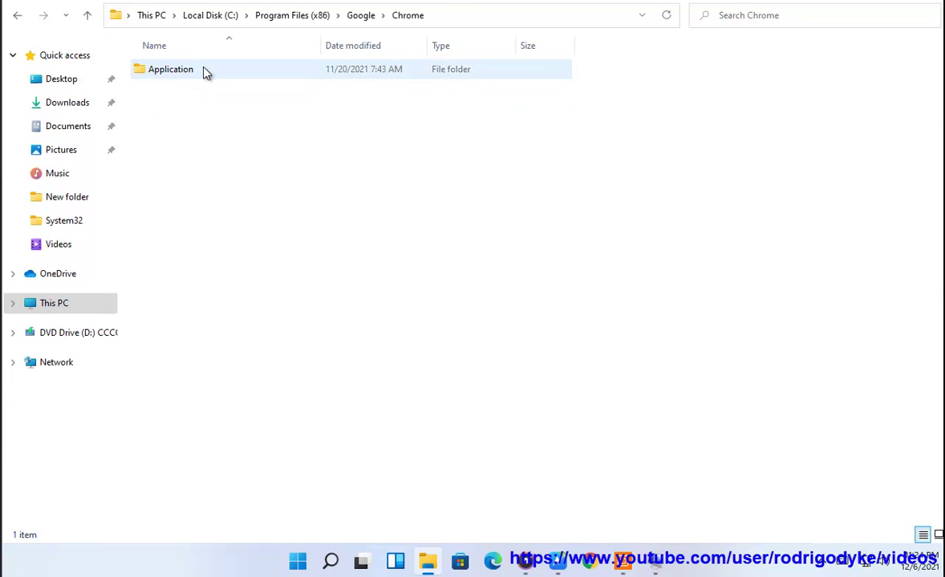
double_click(204, 73)
double_click(204, 74)
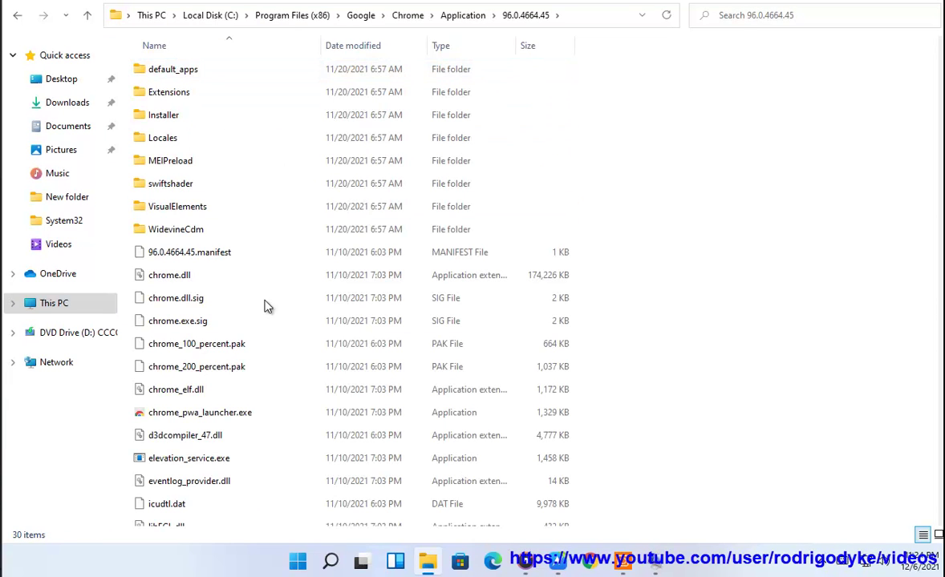
Step: Select the chrome.dll file in the 96.0.4664.45 folder and show its available file actions, including delete
left_click(282, 344)
key("Down")
key("Down")
key("Down")
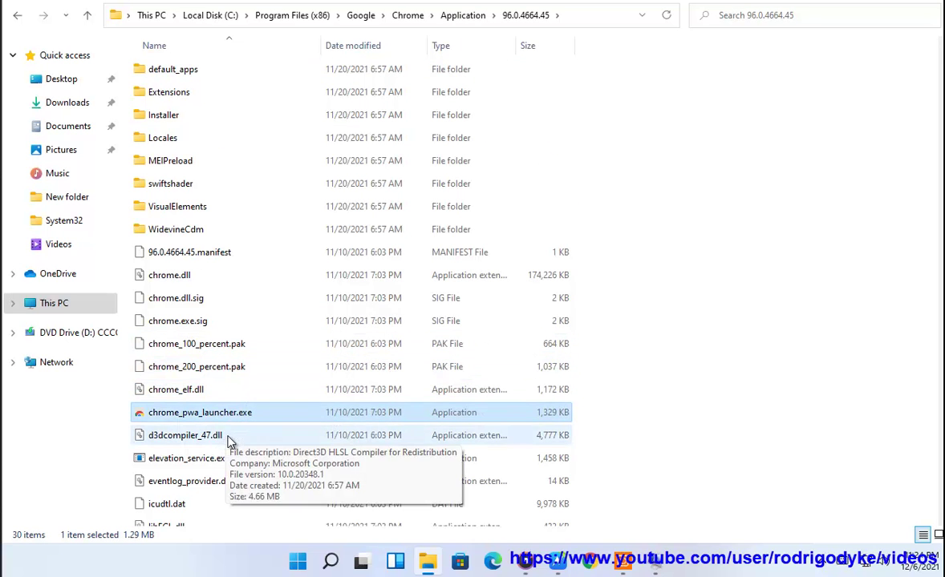
key("c")
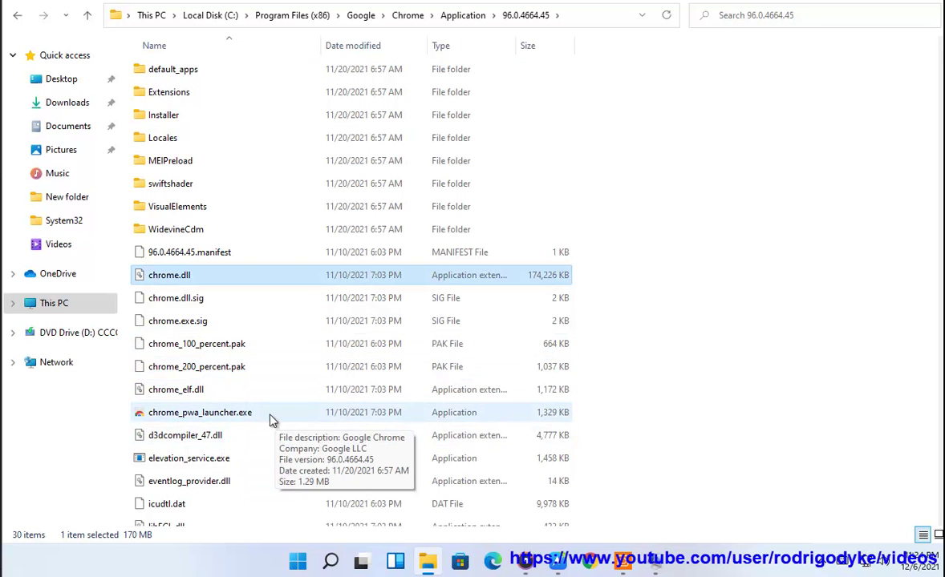
right_click(185, 280)
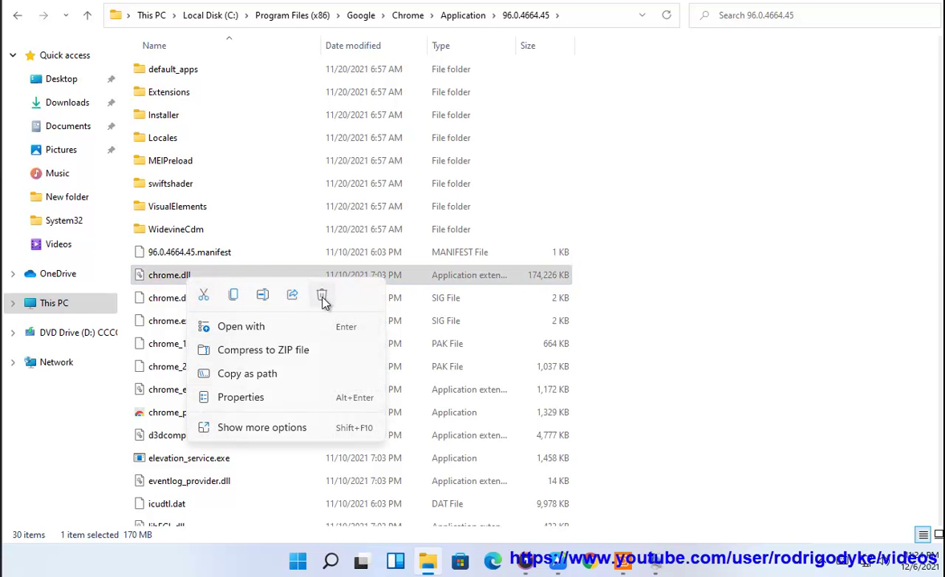
Step: Review the file details in the chrome.dll properties, and close the properties dialog
left_click(272, 379)
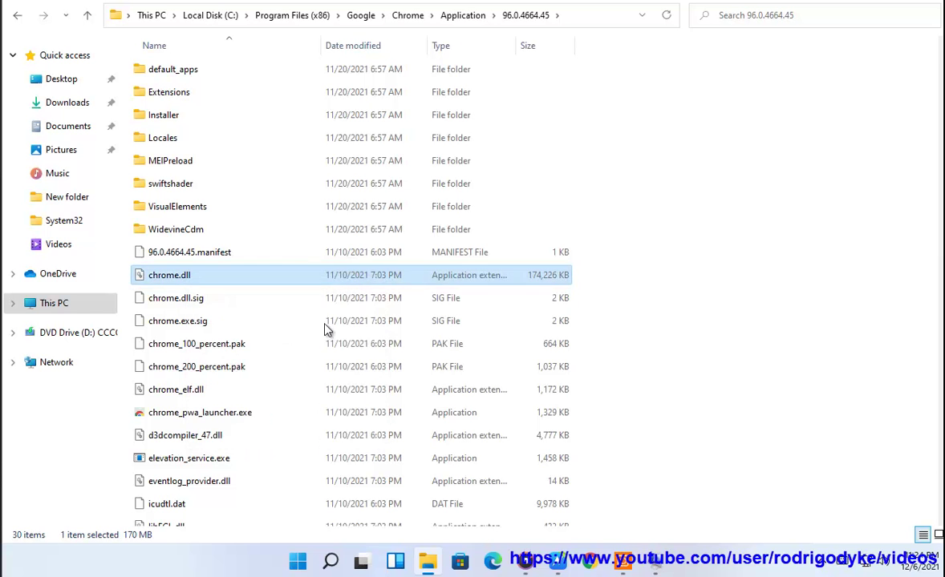
left_click(353, 197)
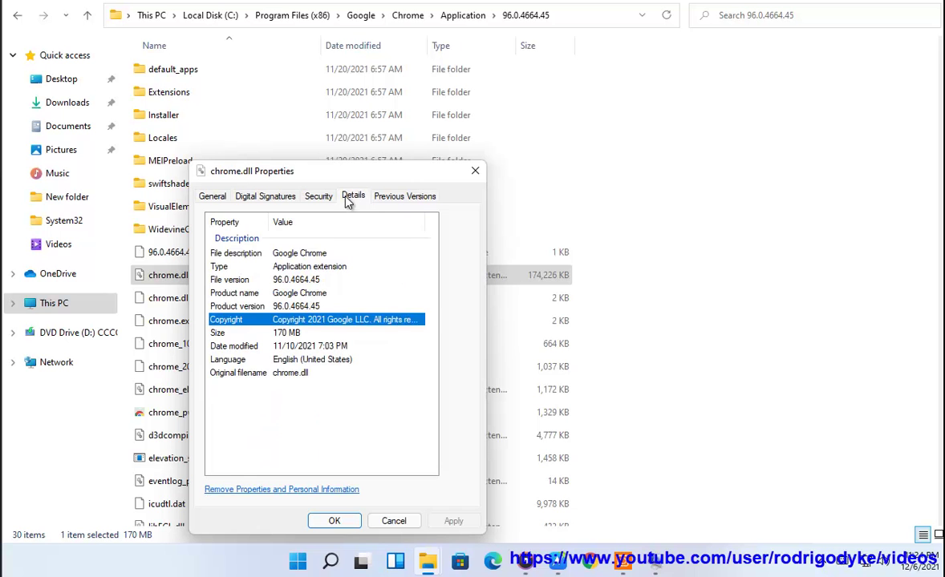
left_click(300, 255)
left_click(302, 267)
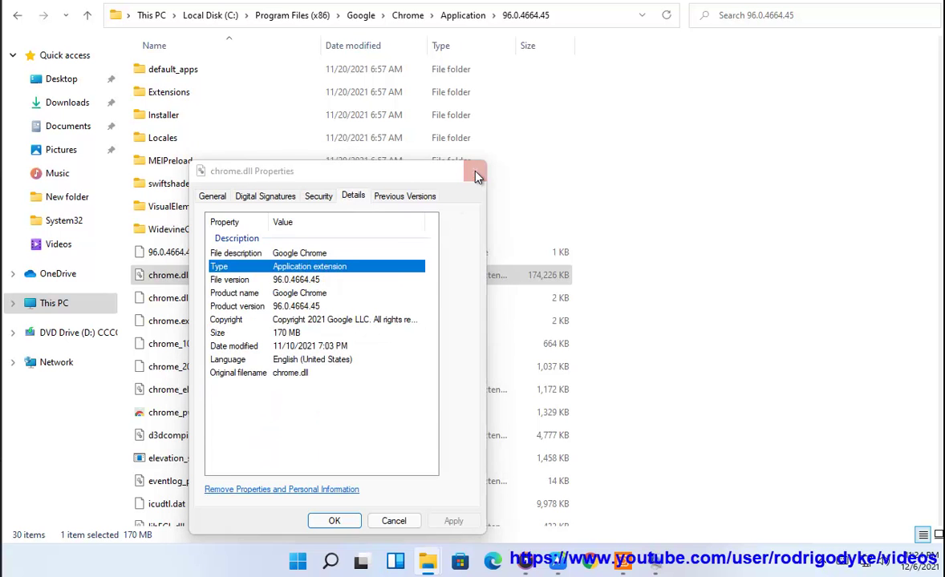
left_click(476, 173)
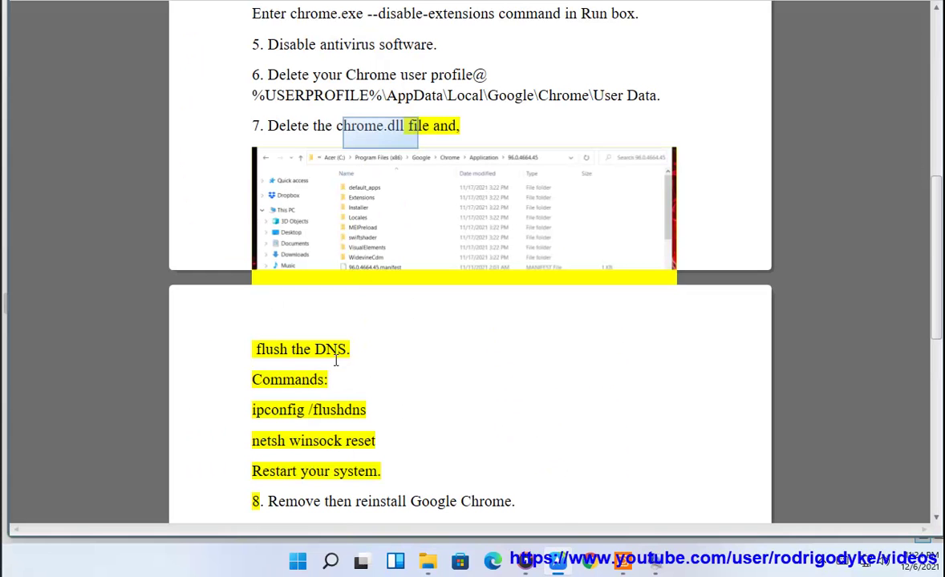
Step: Select the ipconfig /flushdns command in the document and open Command Prompt as administrator
left_click_drag(350, 351, 252, 350)
left_click_drag(371, 410, 213, 418)
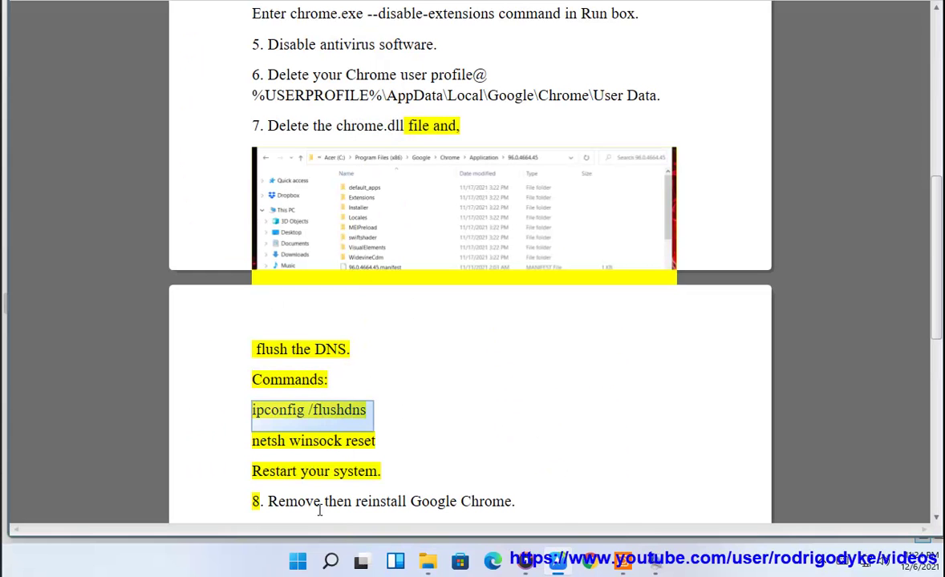
left_click(330, 561)
type("C")
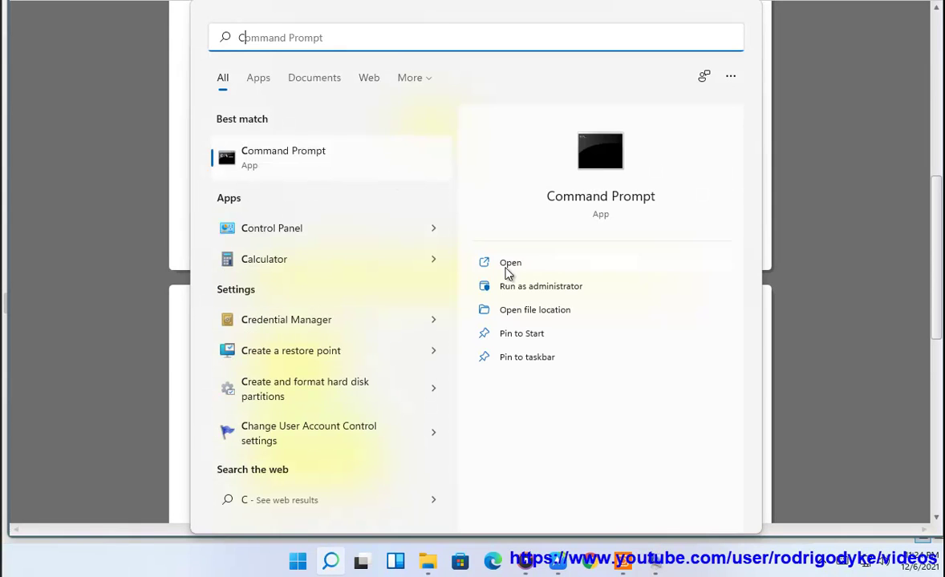
left_click(511, 287)
key("alt+y")
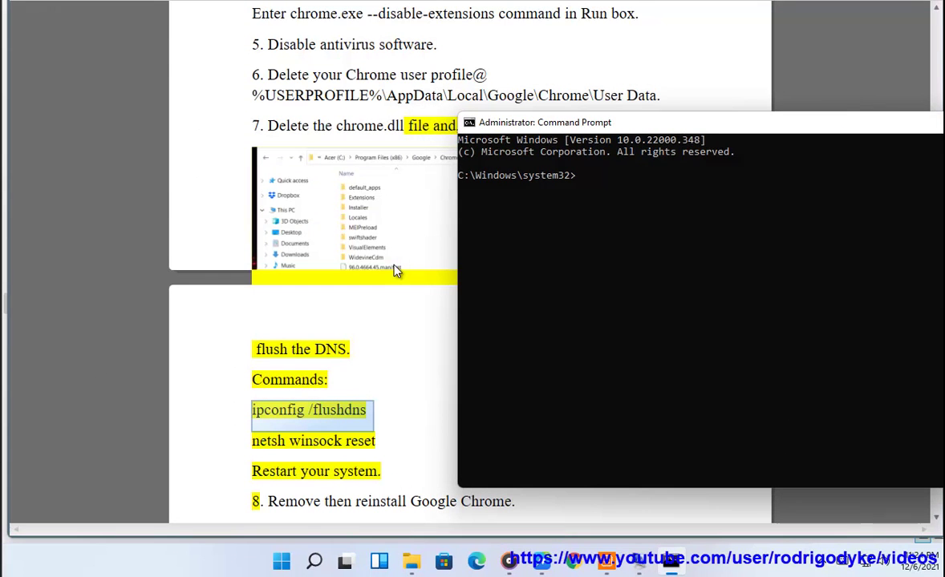
Step: Show the Paste option in Command Prompt for the flush command, and select netsh winsock reset in the document
left_click(470, 123)
mouse_move(473, 247)
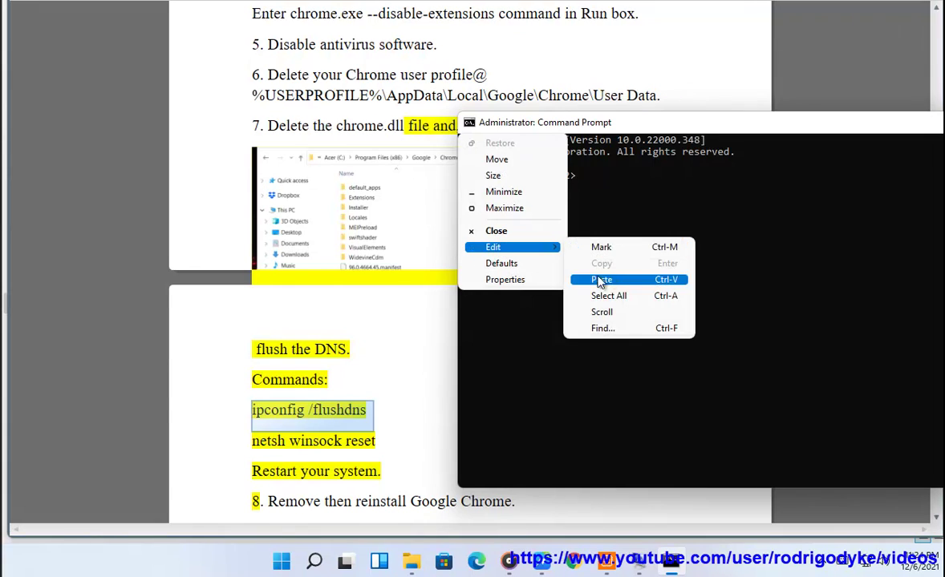
left_click(320, 447)
left_click_drag(385, 442, 237, 446)
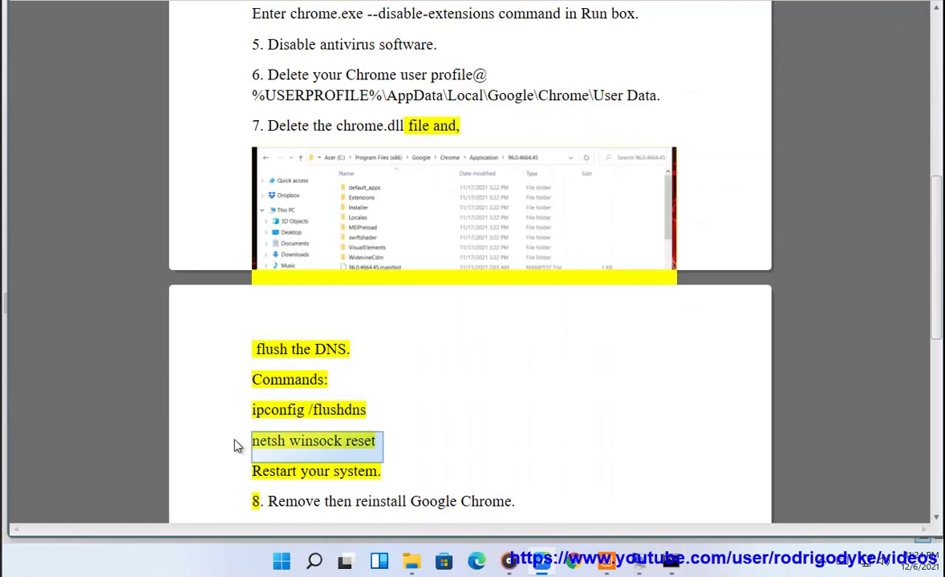
Step: Point out the document's system restart instruction, look at the computer's power options, and close them without restarting
left_click(272, 480)
left_click(282, 561)
left_click(669, 516)
key("Escape")
key("Escape")
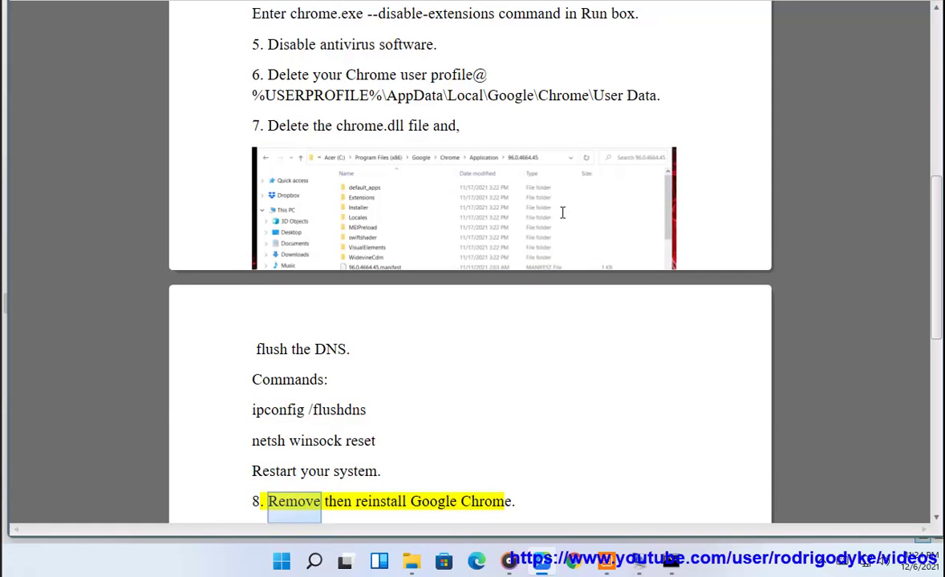
Step: Check the document's reinstall instruction and open the Apps & features list in Windows Settings
scroll(487, 184, "down", 1)
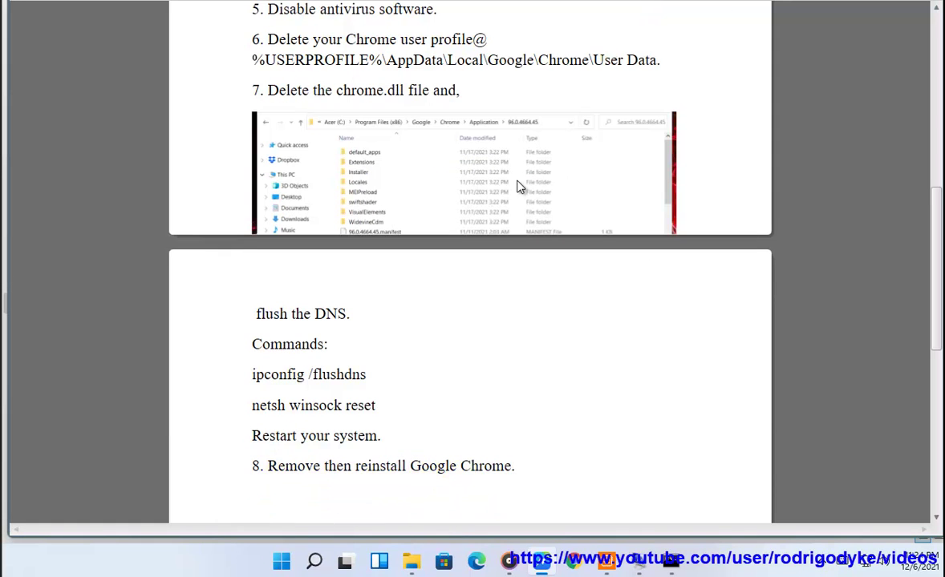
left_click(283, 563)
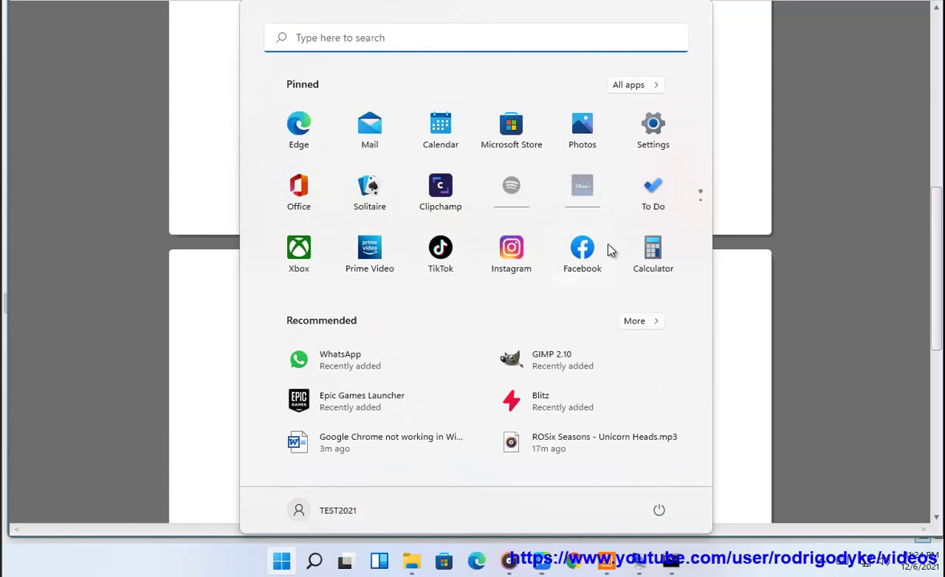
left_click(653, 130)
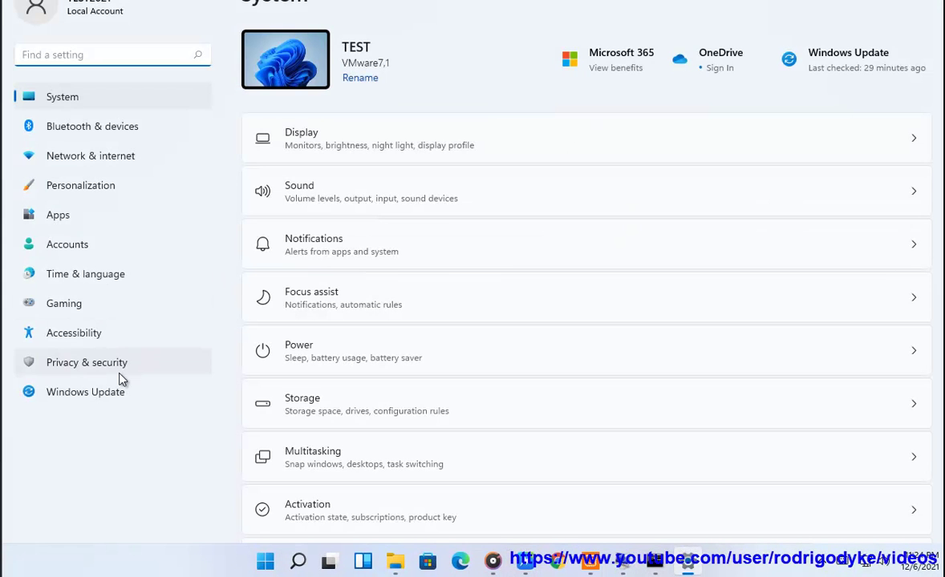
left_click(90, 214)
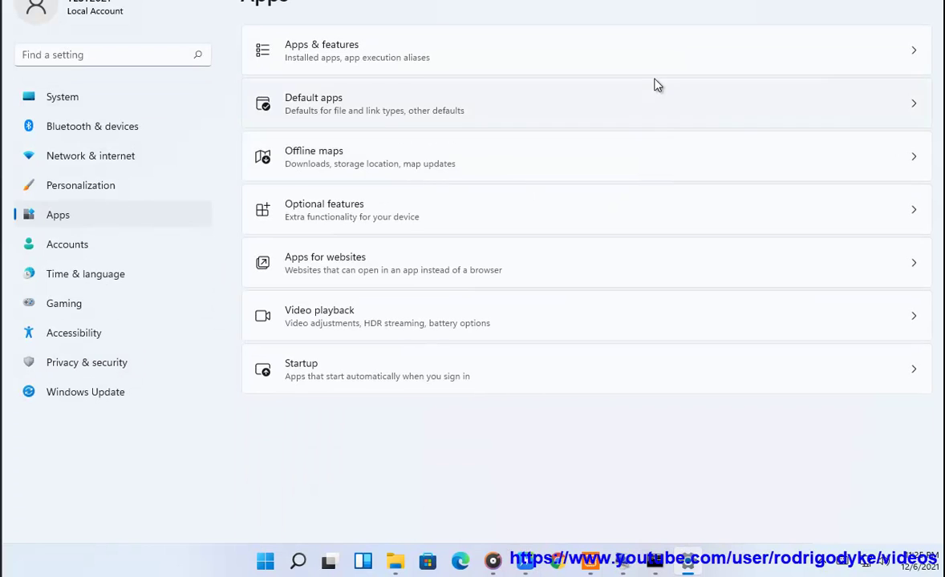
left_click(655, 84)
left_click(265, 4)
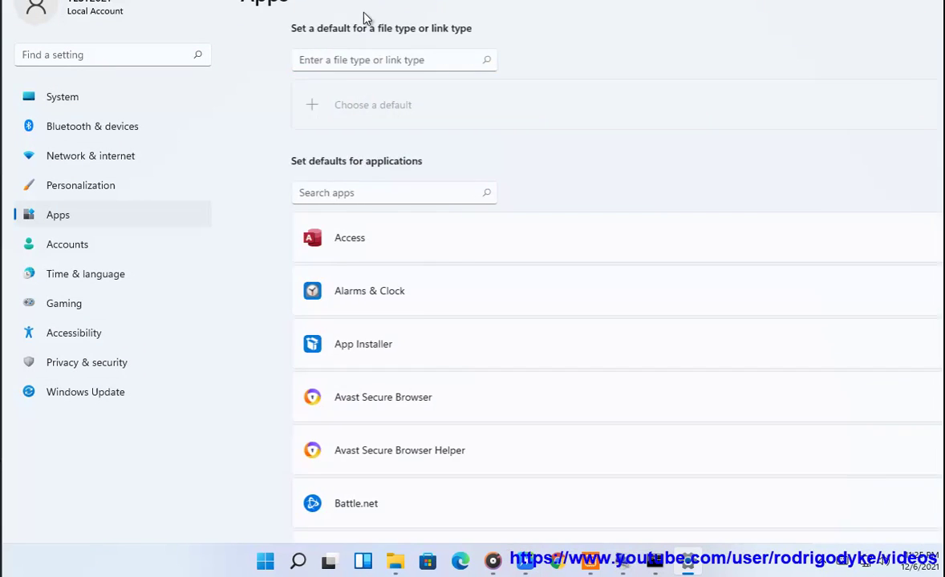
left_click(348, 44)
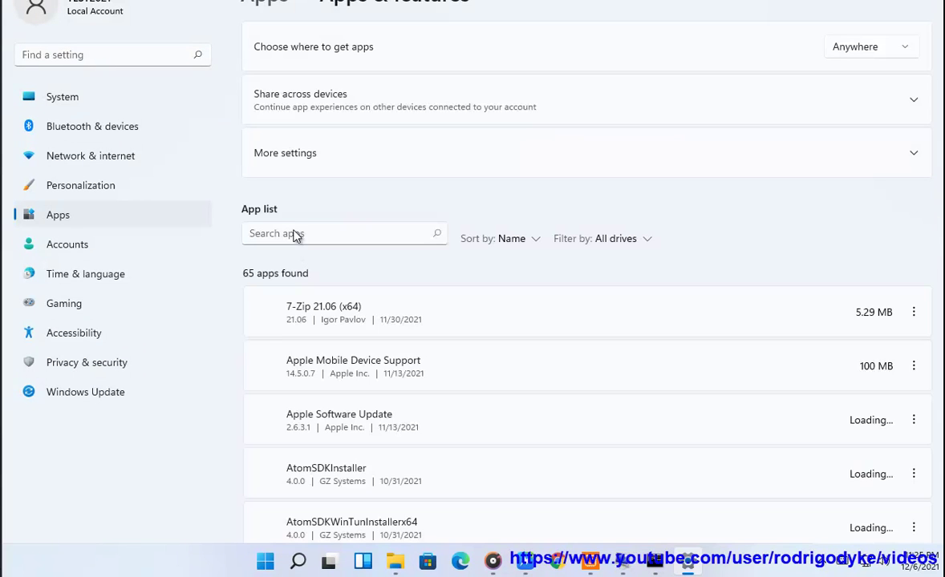
Step: Search the installed apps for CHROME, show the Google Chrome entry's options, and dismiss them
left_click(294, 234)
type("C")
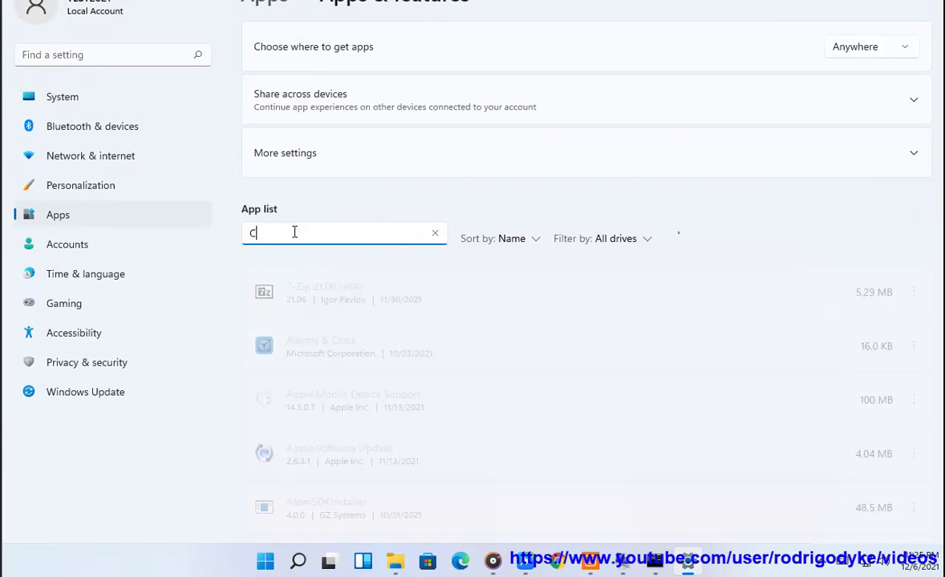
type("HROME")
left_click(914, 312)
left_click(615, 378)
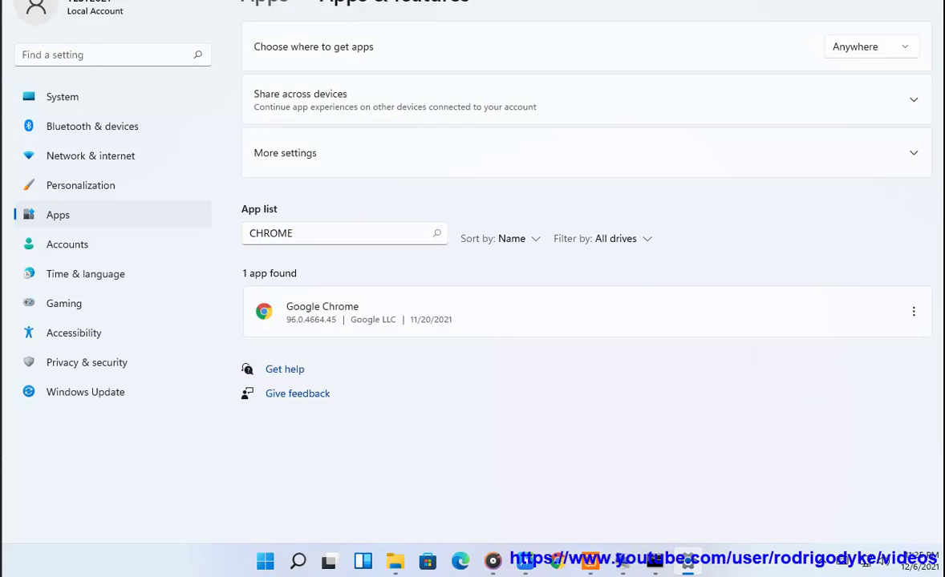